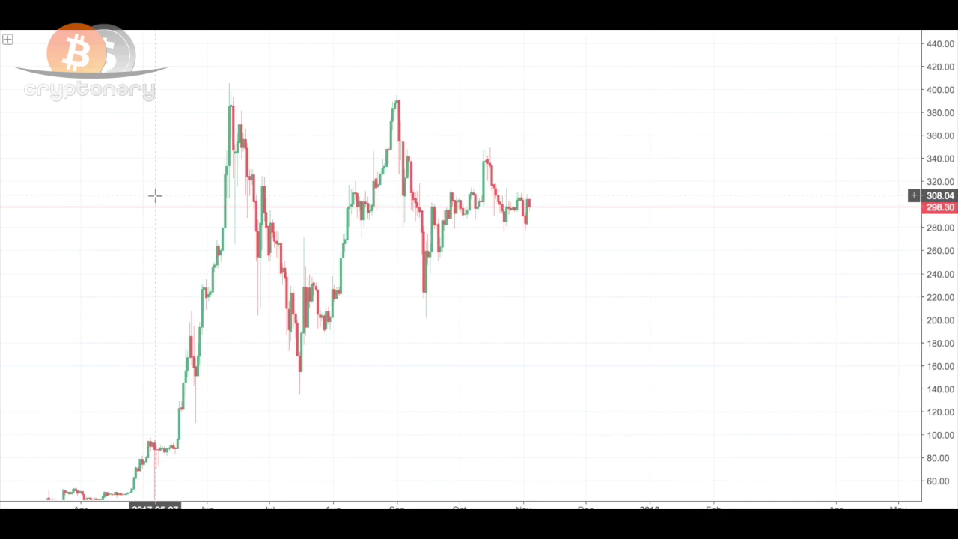
Show the two EMA indicators and the MA on the ETHUSD chart, and hide all of them again.
left_click(8, 39)
left_click(40, 73)
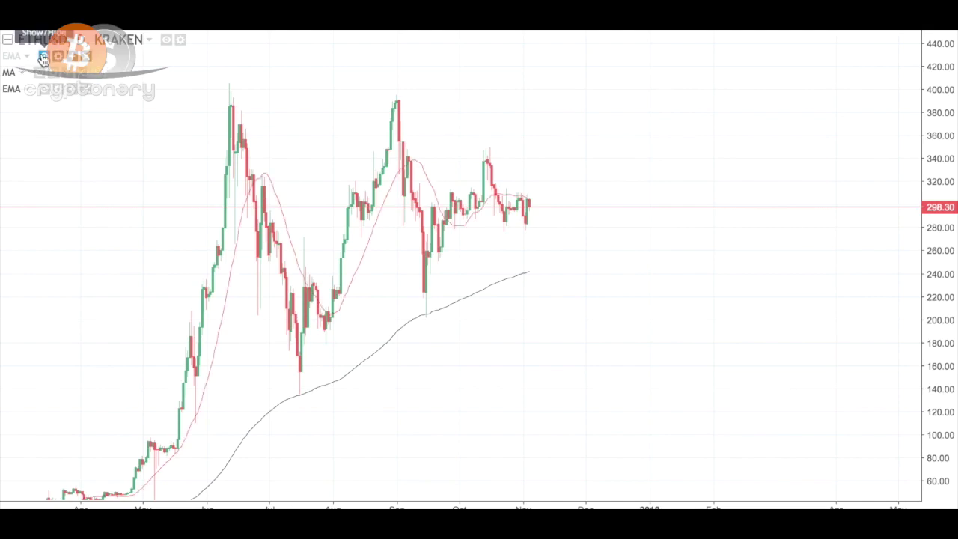
left_click(15, 56)
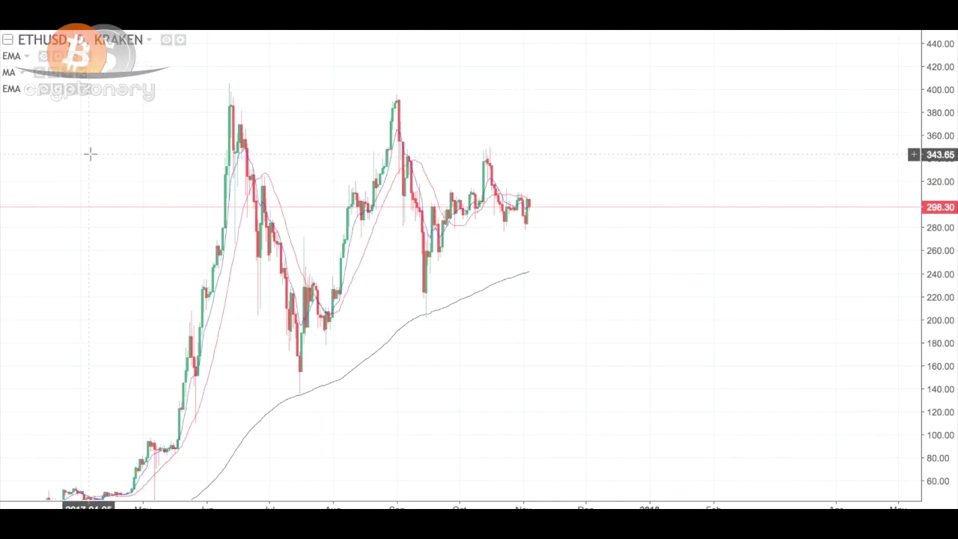
left_click(44, 88)
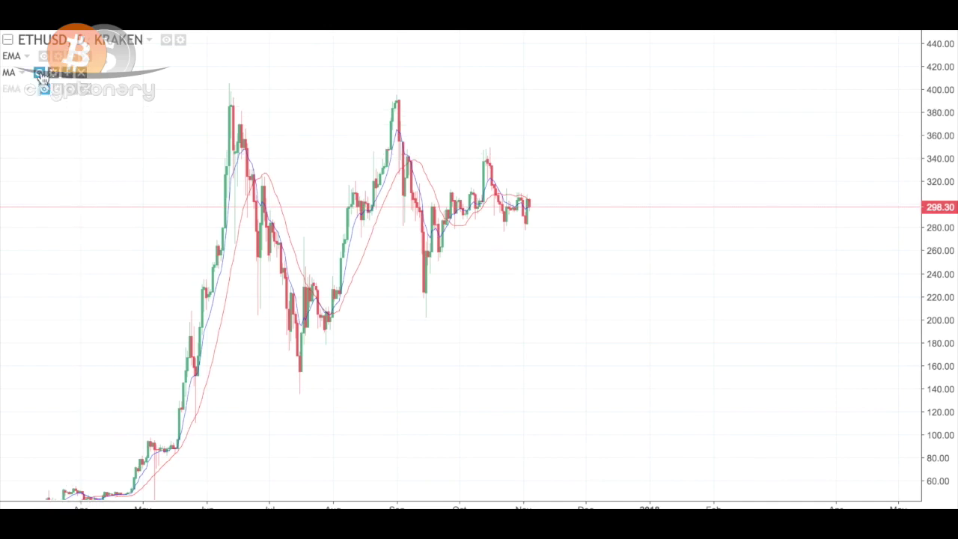
left_click(39, 72)
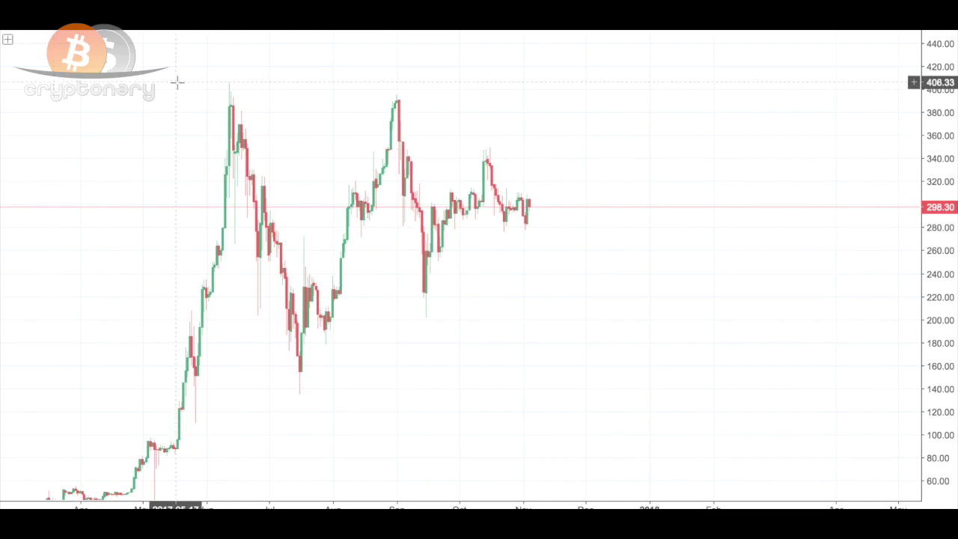
Place a horizontal ray at about 388 from the June price peak and delete it.
scroll(178, 83, "up", 5)
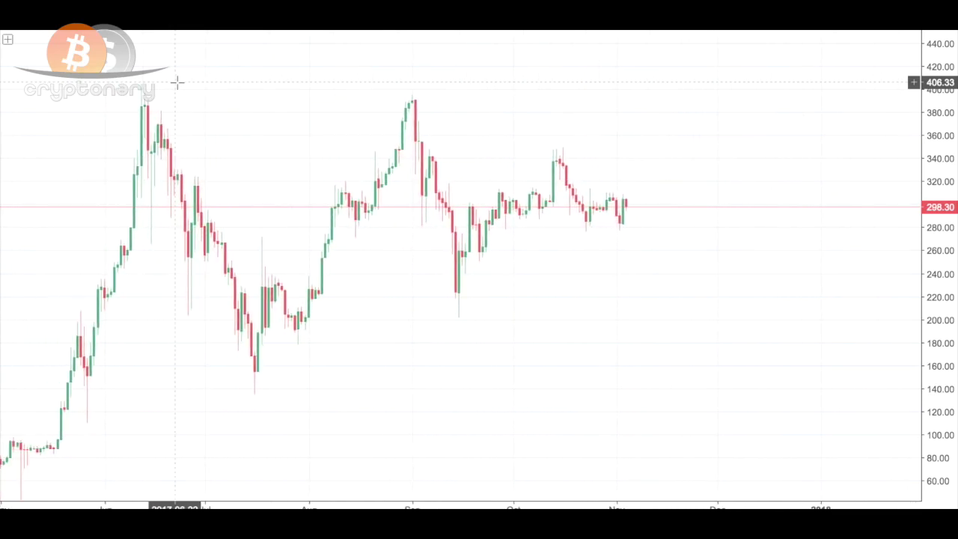
scroll(609, 142, "down", 3)
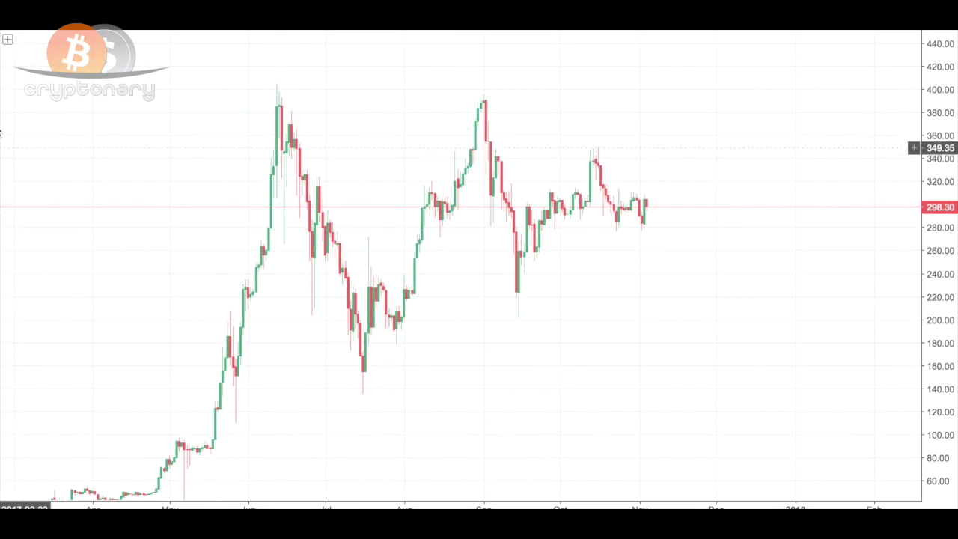
left_click(6, 83)
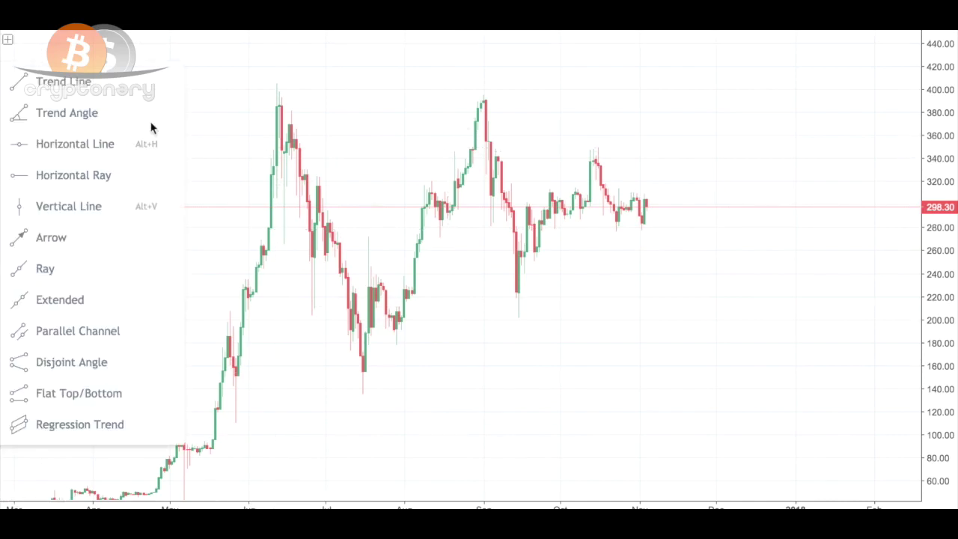
left_click(68, 176)
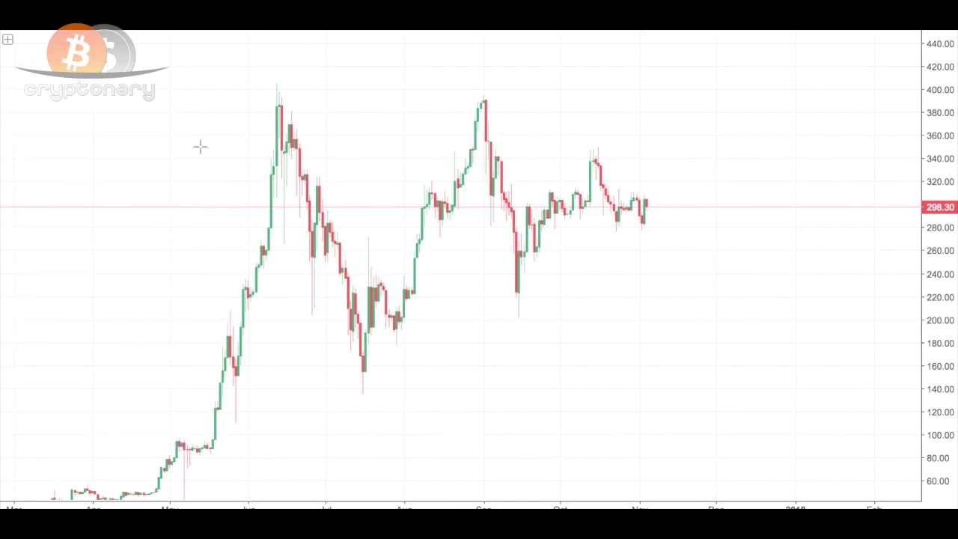
left_click(277, 102)
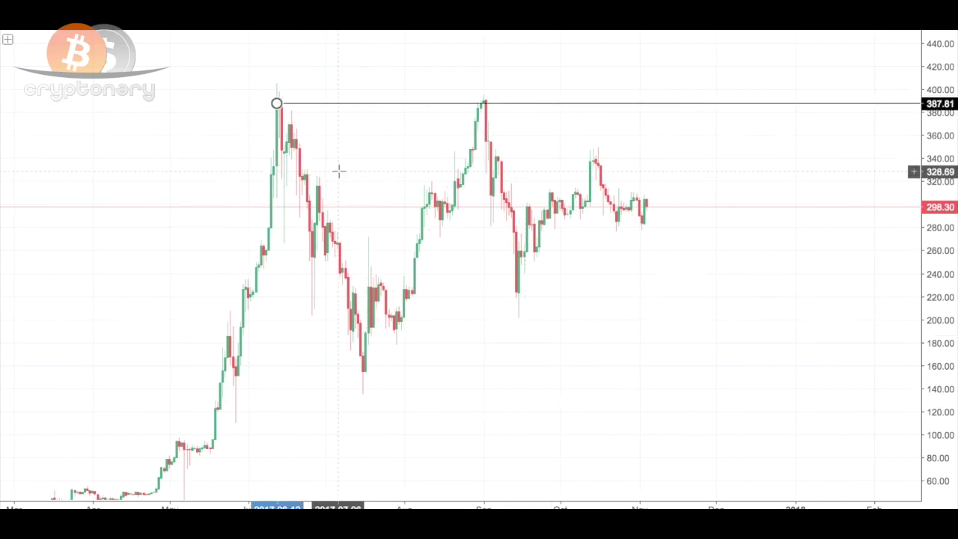
key("Delete")
Place a full-width horizontal line at about 386 across the June peak and delete it.
left_click(6, 83)
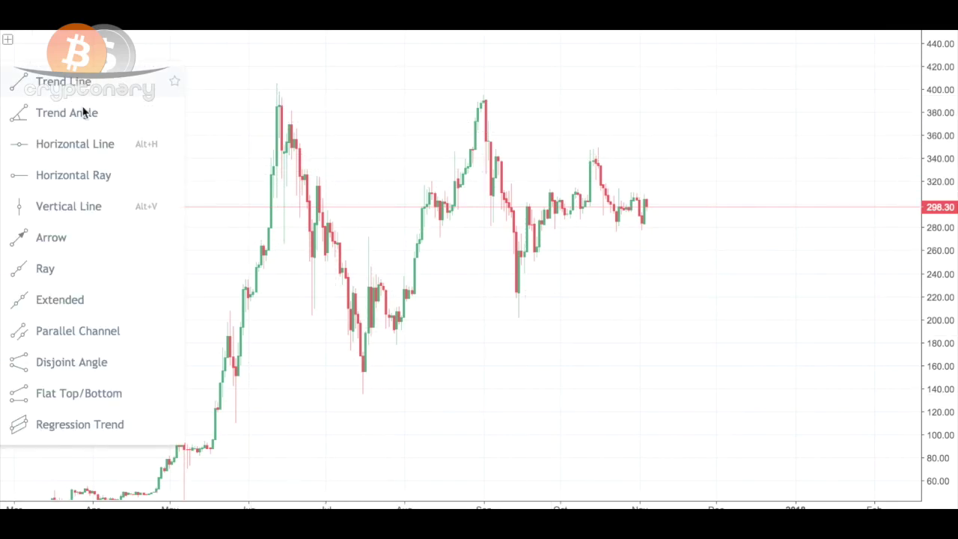
left_click(80, 143)
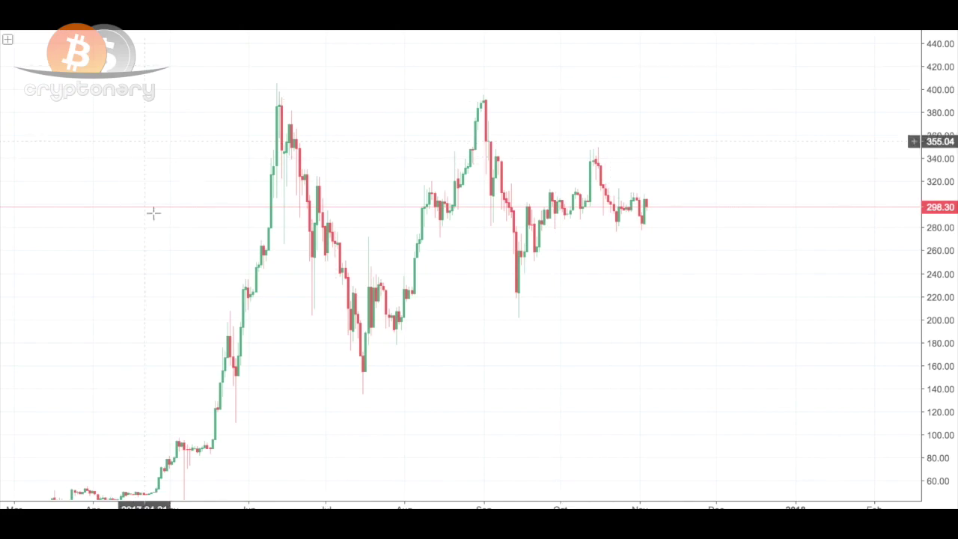
left_click(274, 105)
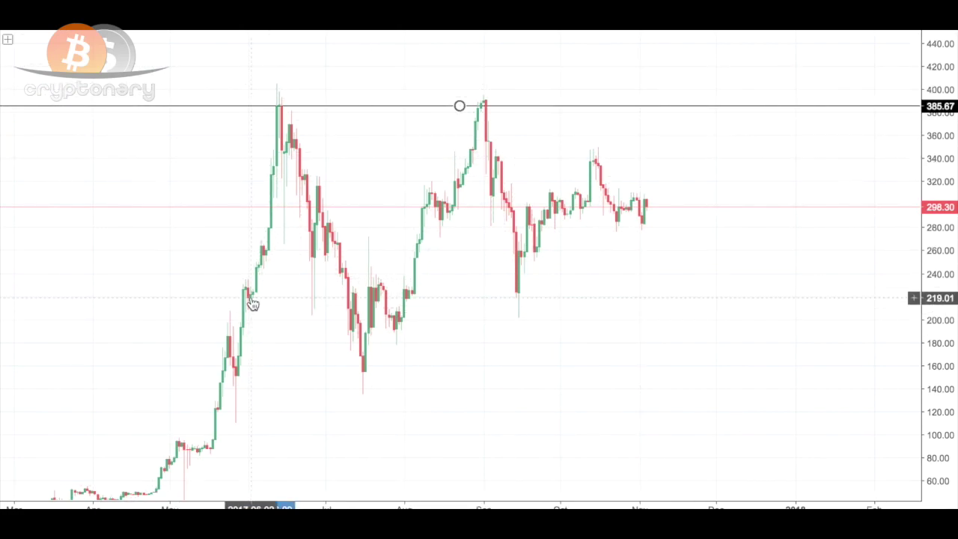
key("Delete")
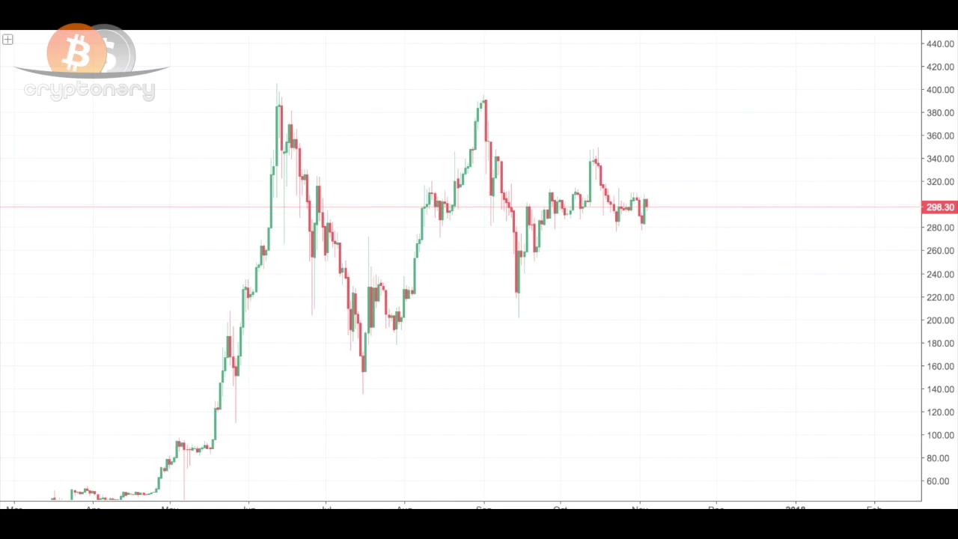
Draw a horizontal ray at about 317 starting from the top of the late-June rebound candle.
left_click(66, 180)
scroll(430, 376, "up", 3)
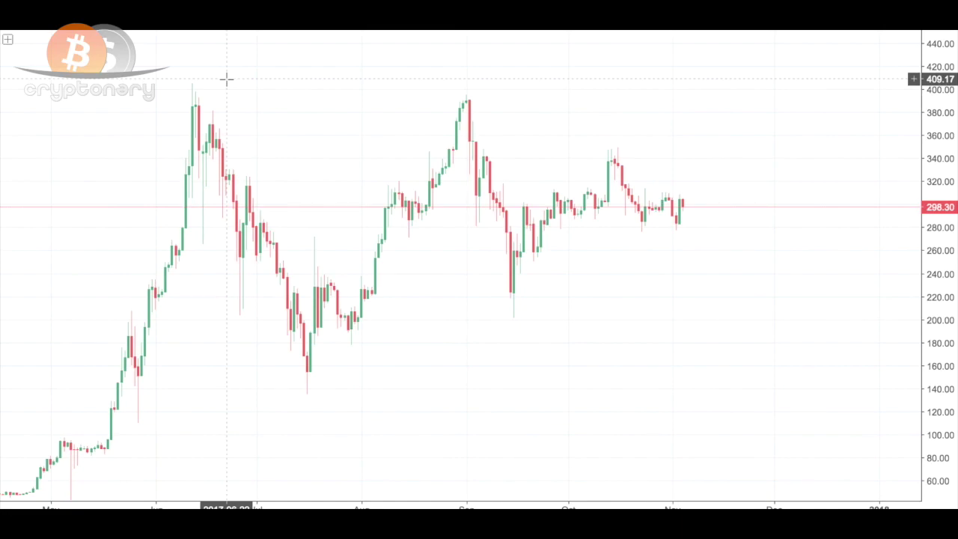
left_click_drag(937, 419, 936, 356)
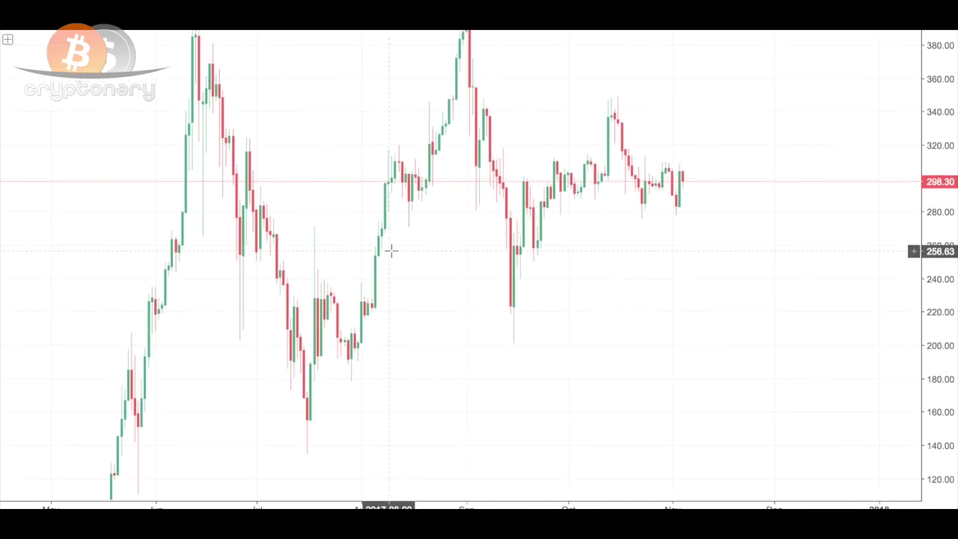
scroll(390, 251, "up", 5)
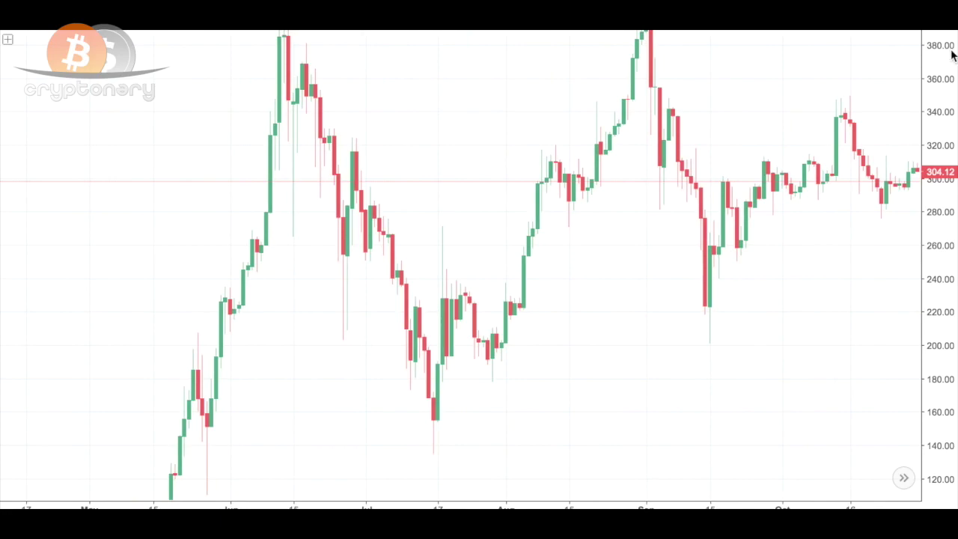
left_click_drag(937, 112, 937, 147)
left_click_drag(853, 153, 626, 156)
scroll(626, 156, "down", 2)
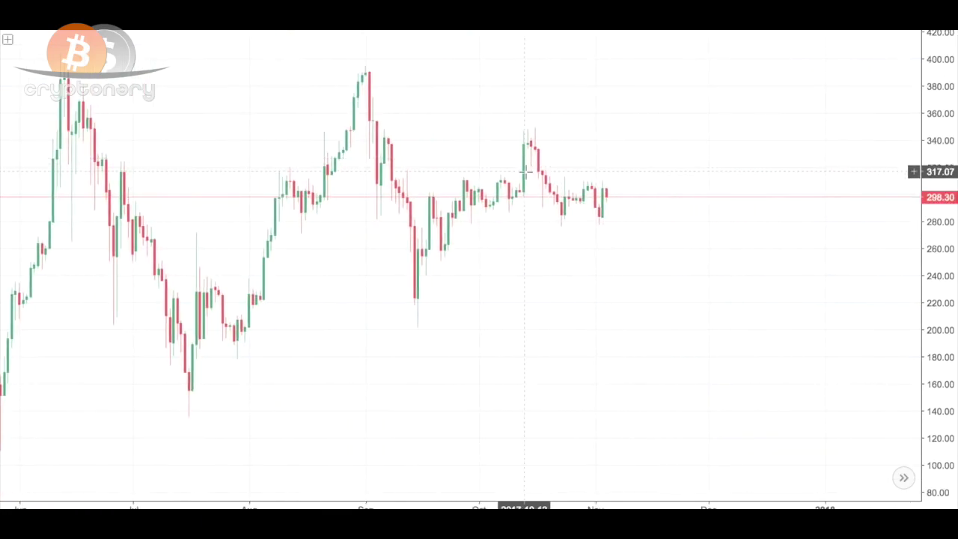
left_click_drag(469, 172, 524, 172)
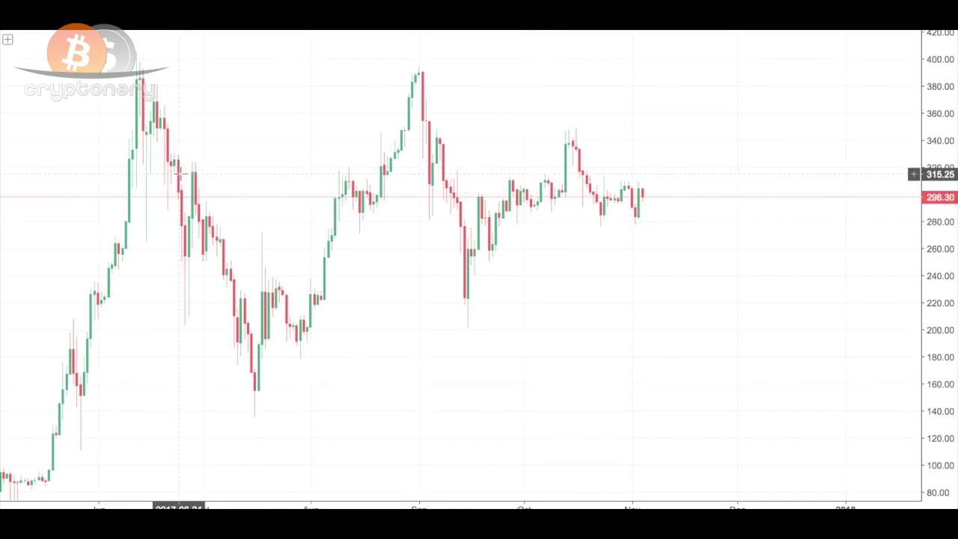
scroll(180, 174, "up", 2)
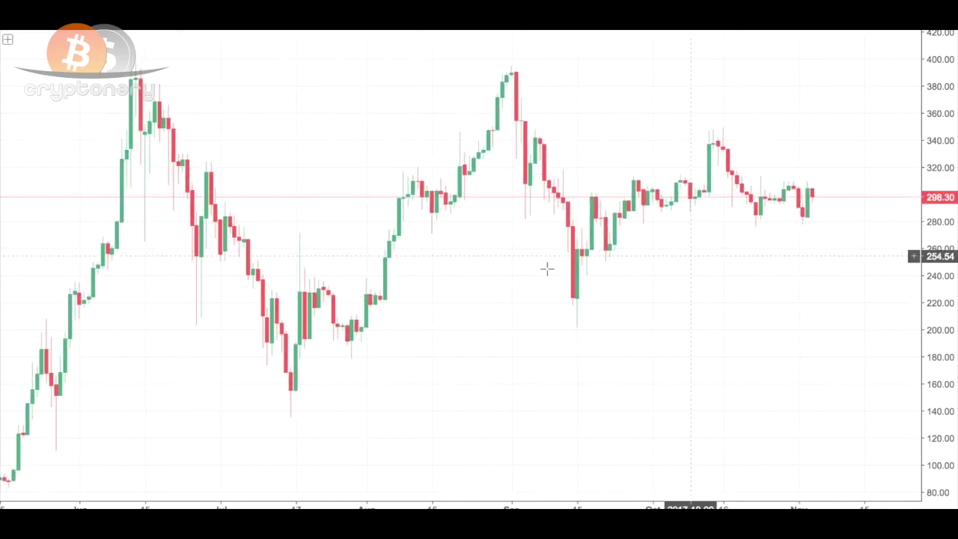
scroll(547, 269, "up", 2)
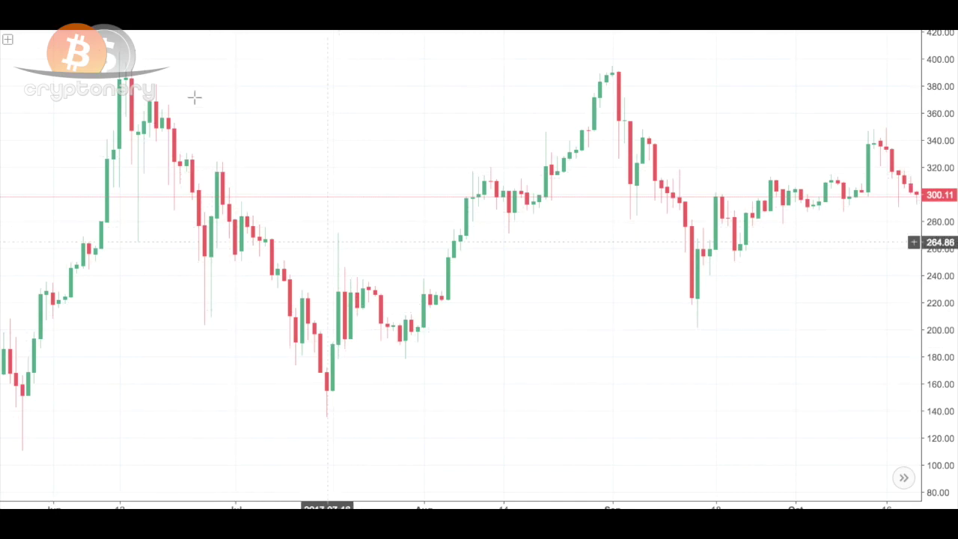
left_click(214, 171)
Shift the horizontal ray back in time so it starts in late May at about 316.
scroll(469, 278, "down", 3)
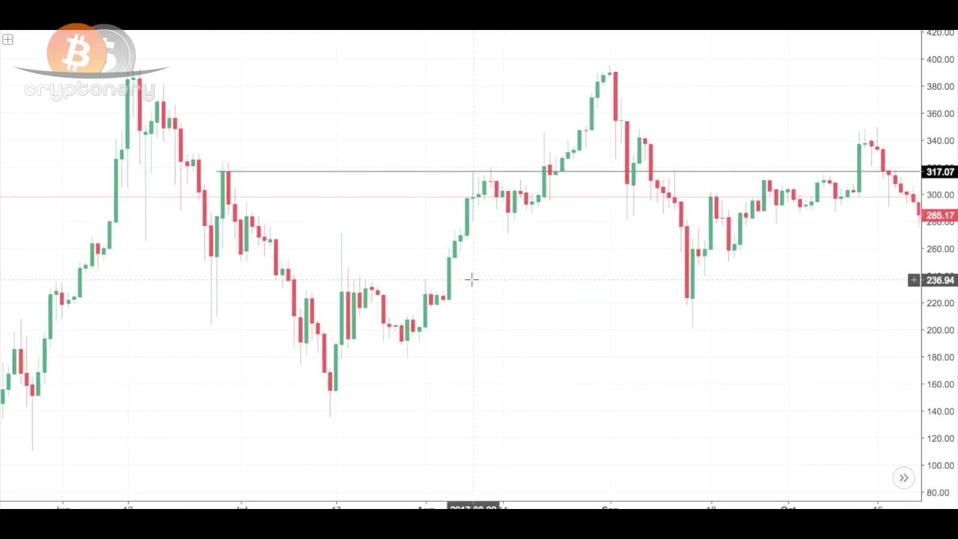
scroll(470, 278, "down", 2)
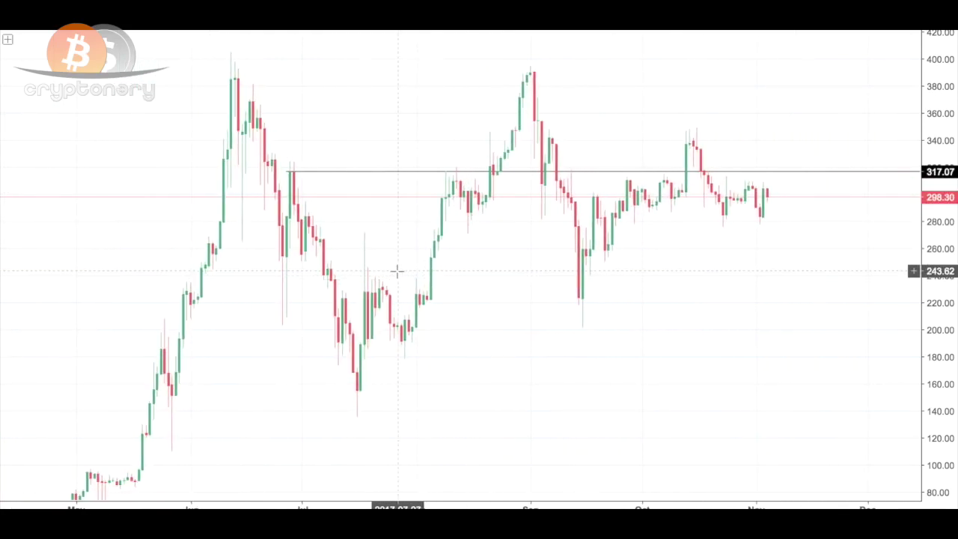
scroll(397, 271, "up", 3)
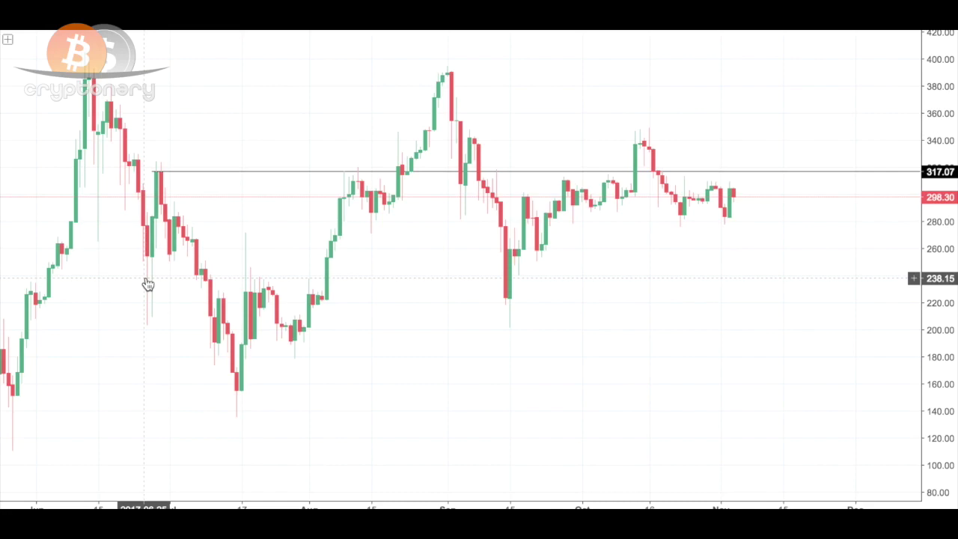
left_click(263, 171)
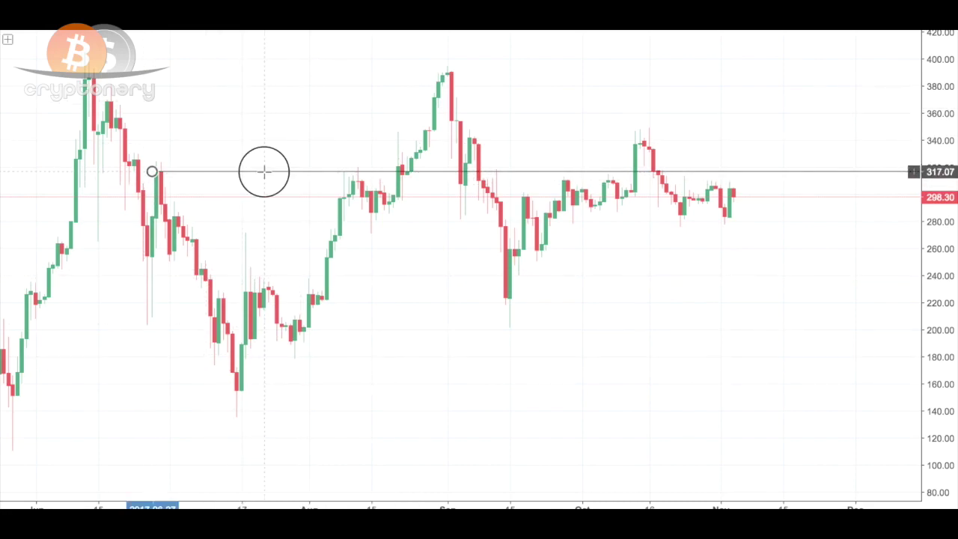
left_click_drag(264, 171, 134, 172)
Examine up close how the June candle bodies and wicks meet the horizontal ray, and compare with the August and September candles.
scroll(126, 172, "up", 2)
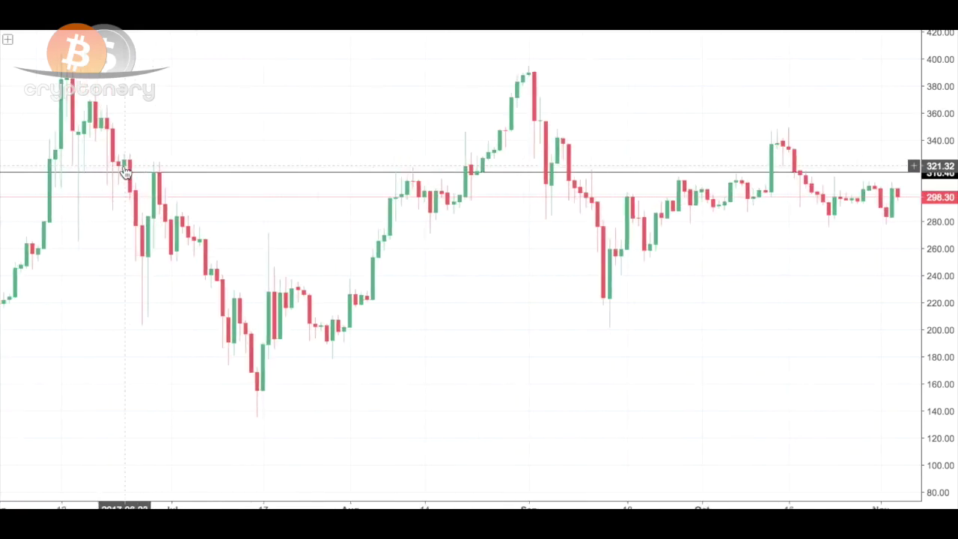
scroll(126, 171, "up", 1)
left_click_drag(936, 460, 934, 167)
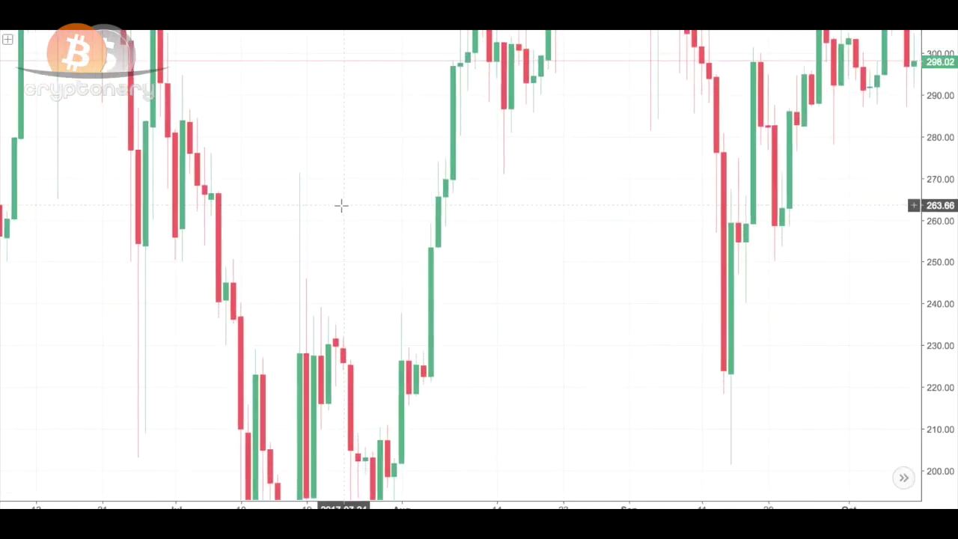
left_click_drag(341, 205, 259, 139)
left_click_drag(287, 354, 280, 396)
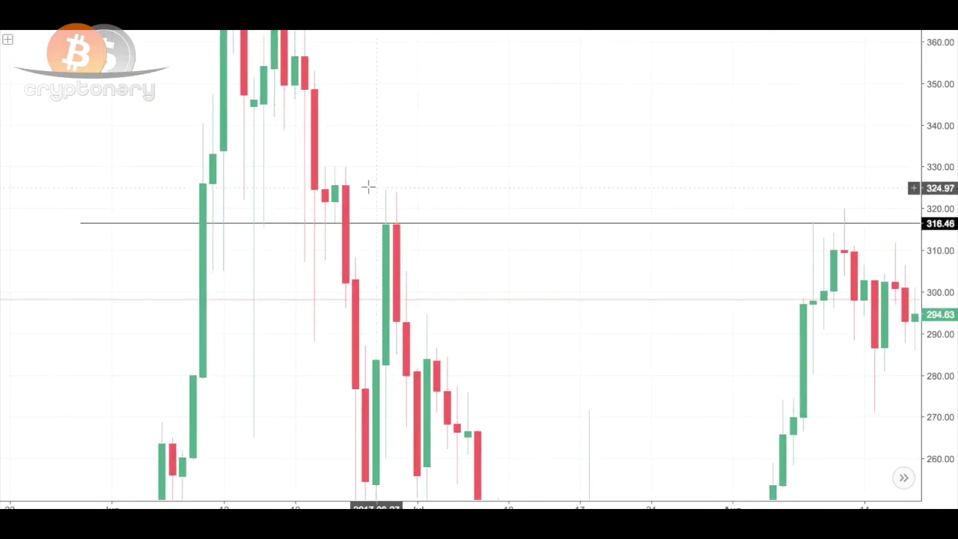
left_click(342, 222)
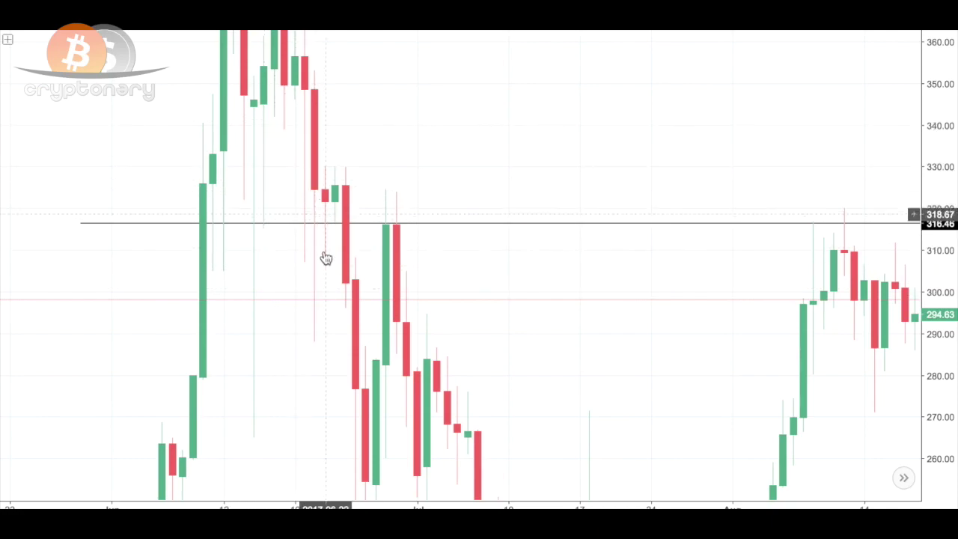
scroll(325, 120, "right", 5)
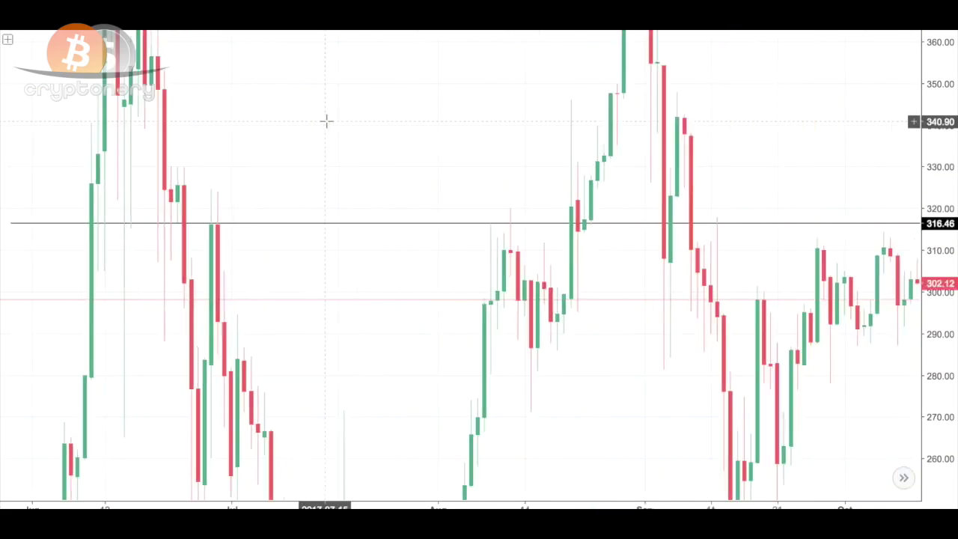
left_click_drag(935, 53, 910, 330)
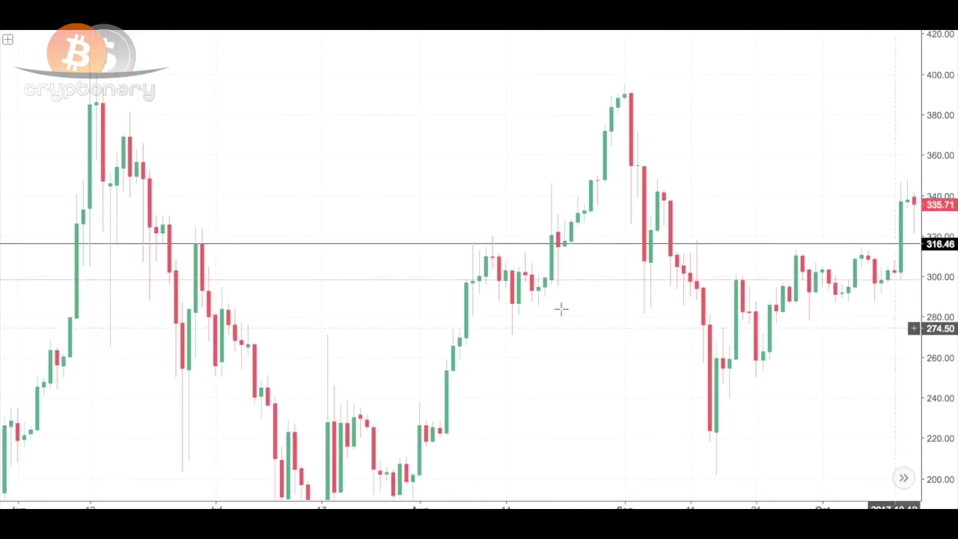
Inspect the late-June candle body tops against the horizontal ray and review the price touches through November.
scroll(910, 344, "down", 2)
left_click_drag(935, 397, 917, 206)
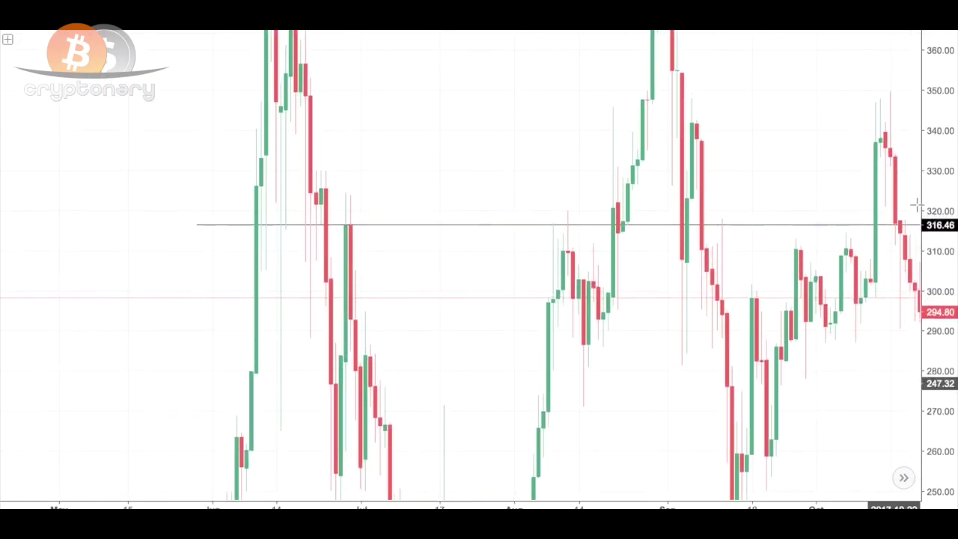
scroll(523, 291, "up", 3)
scroll(523, 292, "up", 2)
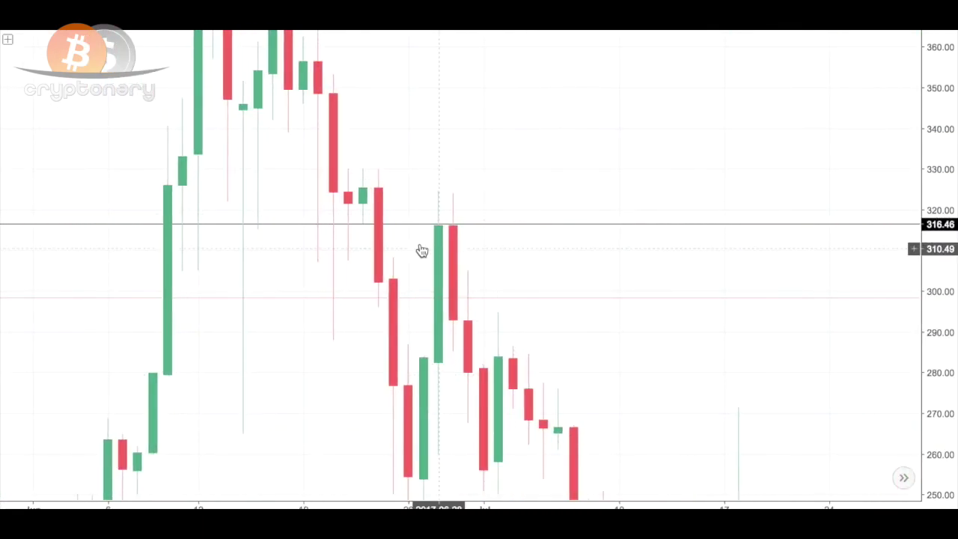
left_click_drag(424, 238, 318, 238)
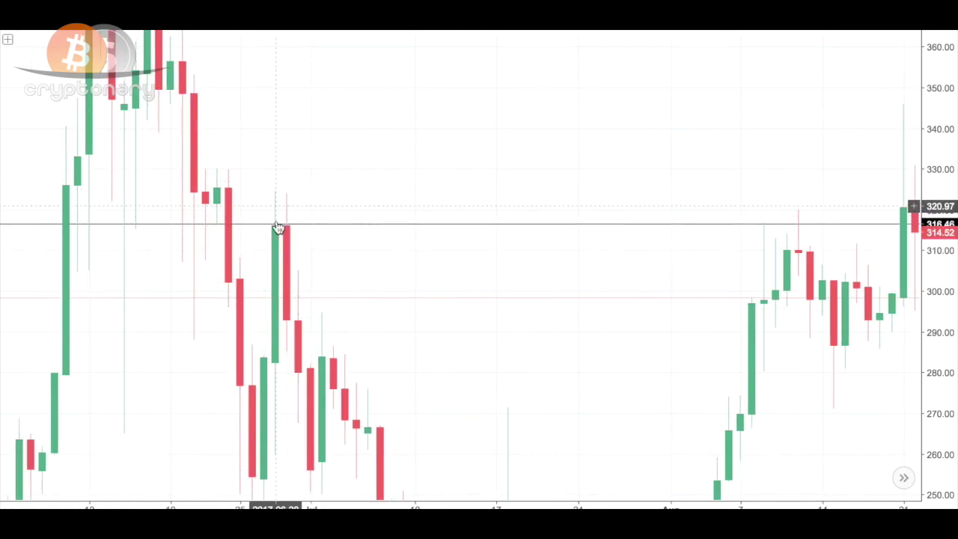
scroll(363, 232, "down", 3)
scroll(376, 273, "down", 4)
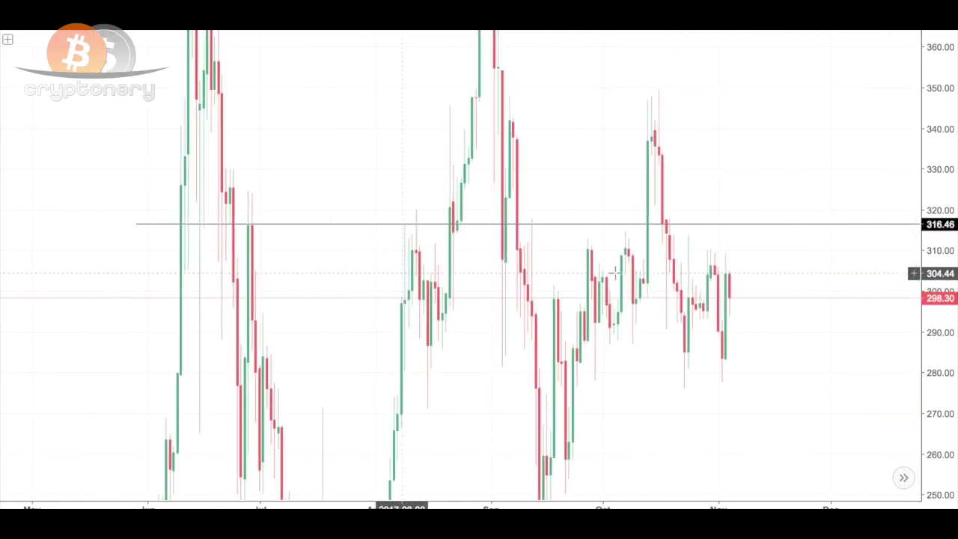
left_click_drag(935, 39, 935, 135)
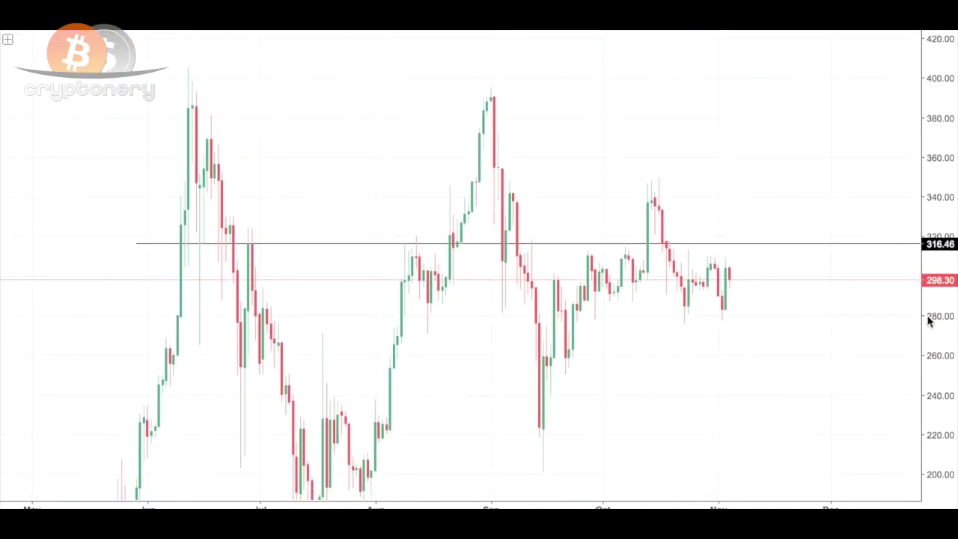
Start a rectangle drawing and set its fill to bright green with high transparency.
scroll(367, 414, "up", 2)
scroll(367, 414, "up", 1)
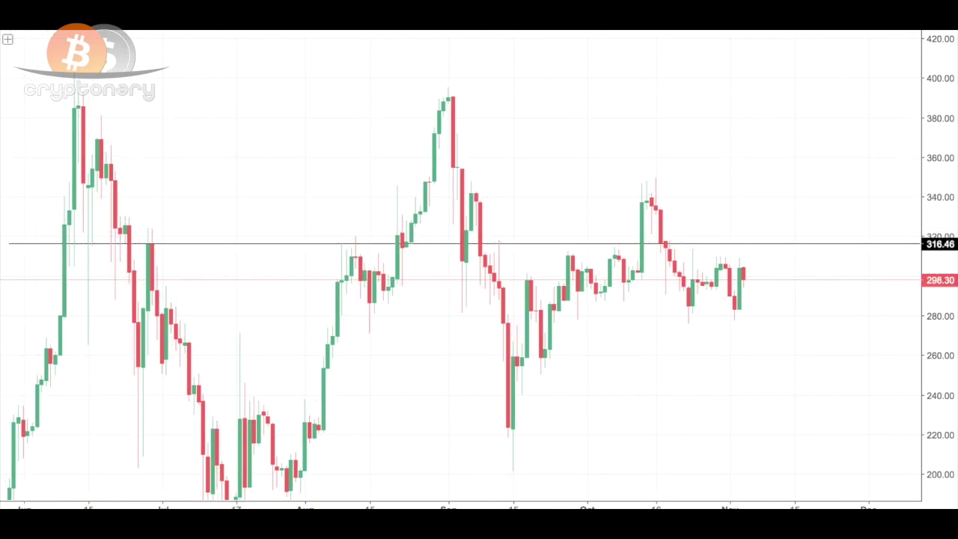
left_click(45, 177)
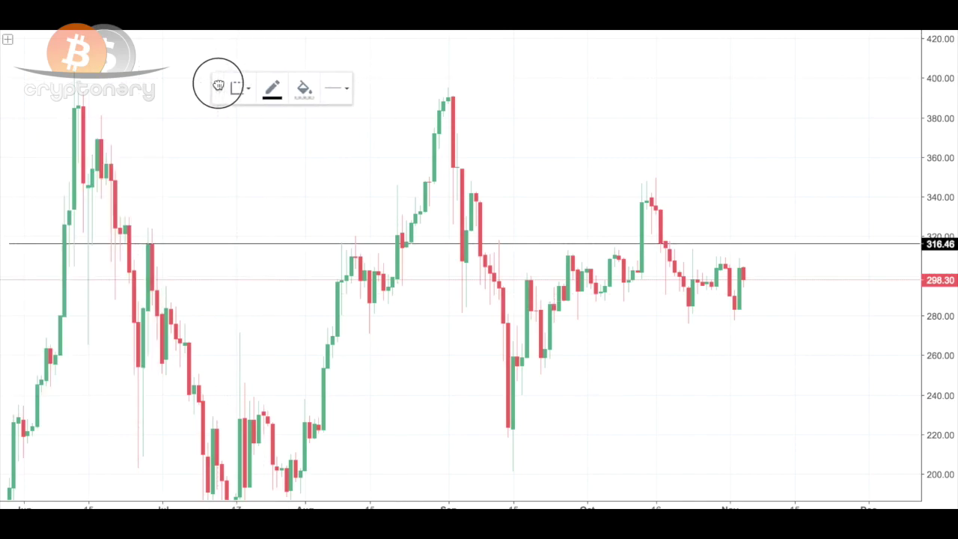
left_click(305, 89)
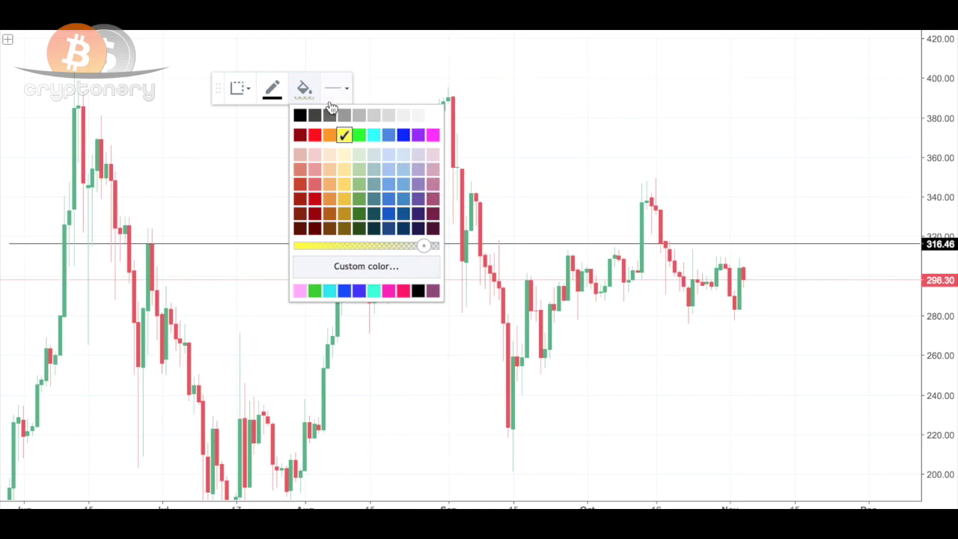
left_click(358, 136)
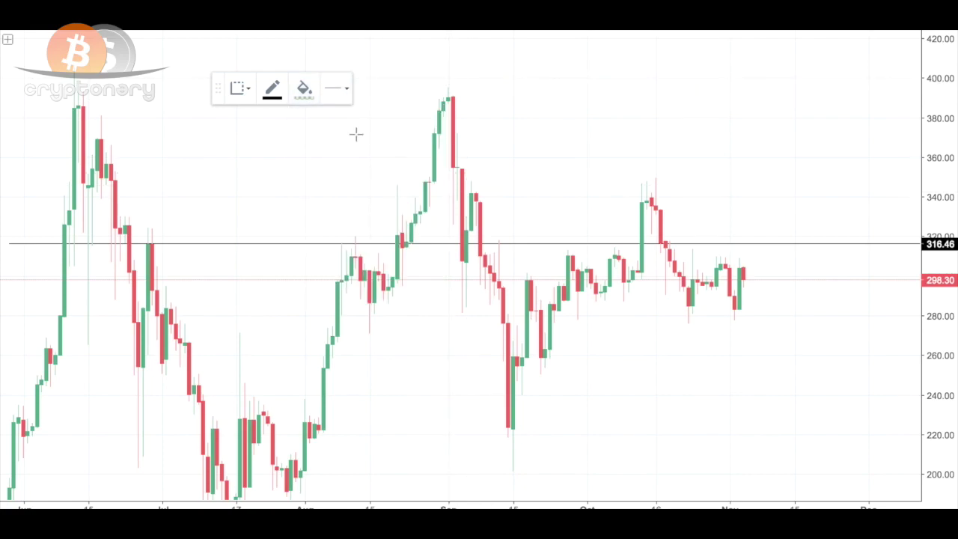
left_click(305, 89)
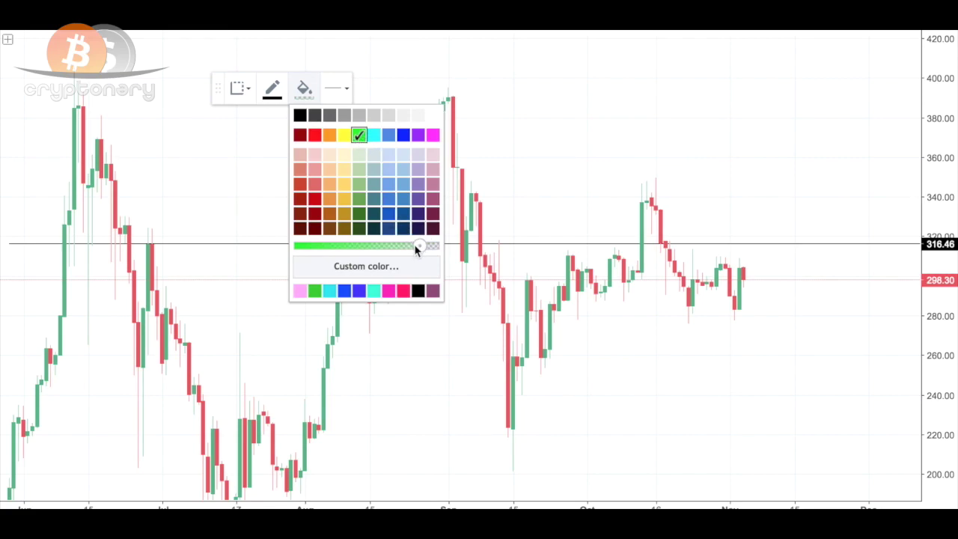
Draw a green rectangle from the late-June candle's body top at about 316 up to its wick at about 324, reaching mid-November.
mouse_move(534, 202)
left_mouse_down()
mouse_move(474, 257)
mouse_move(282, 222)
left_mouse_up()
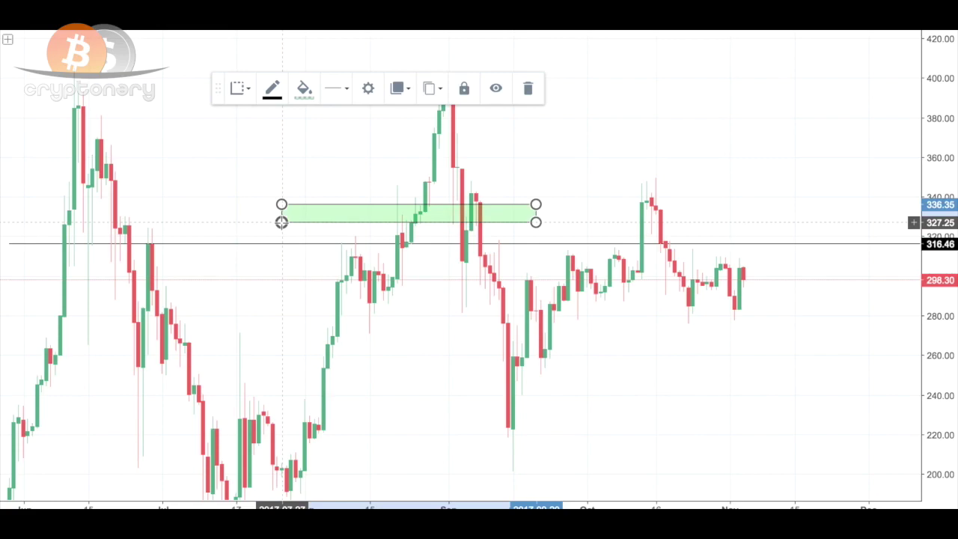
key("Delete")
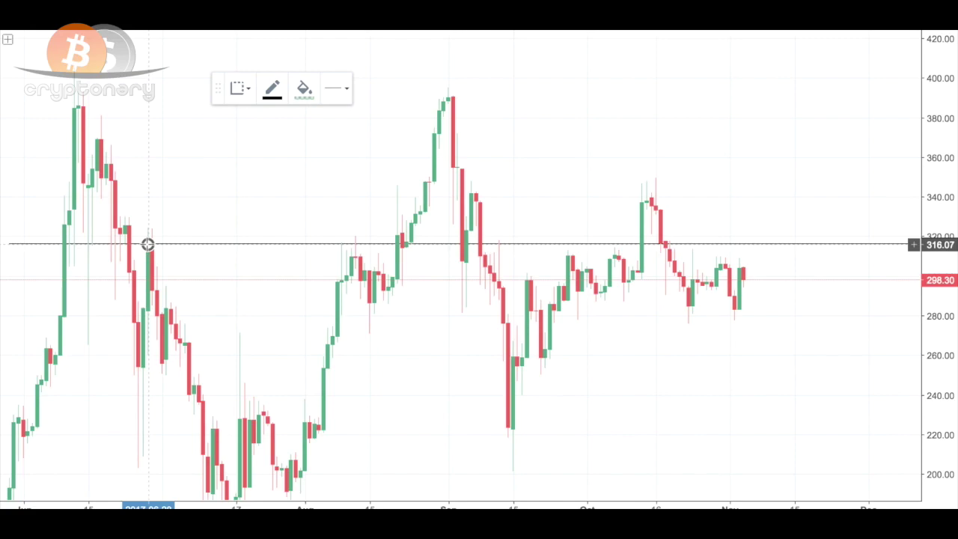
left_click_drag(182, 244, 803, 229)
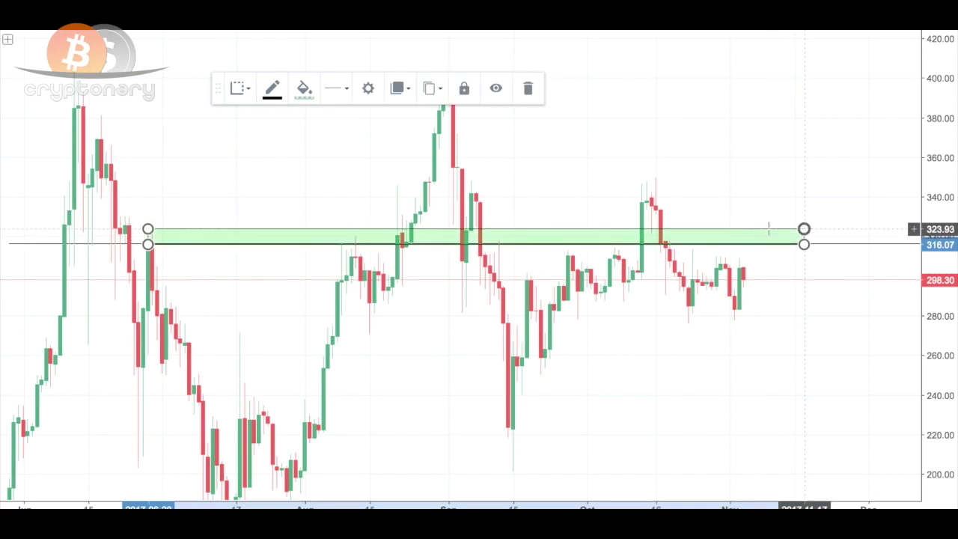
scroll(222, 235, "up", 2)
left_click(172, 277)
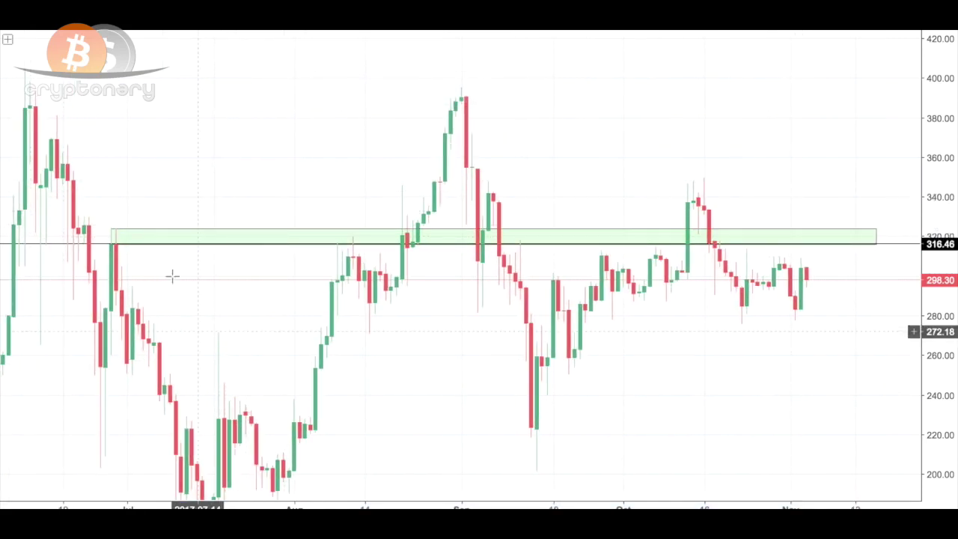
Extend the green rectangle's start back to late May, keeping its upper edge at about 324.
left_click(112, 242)
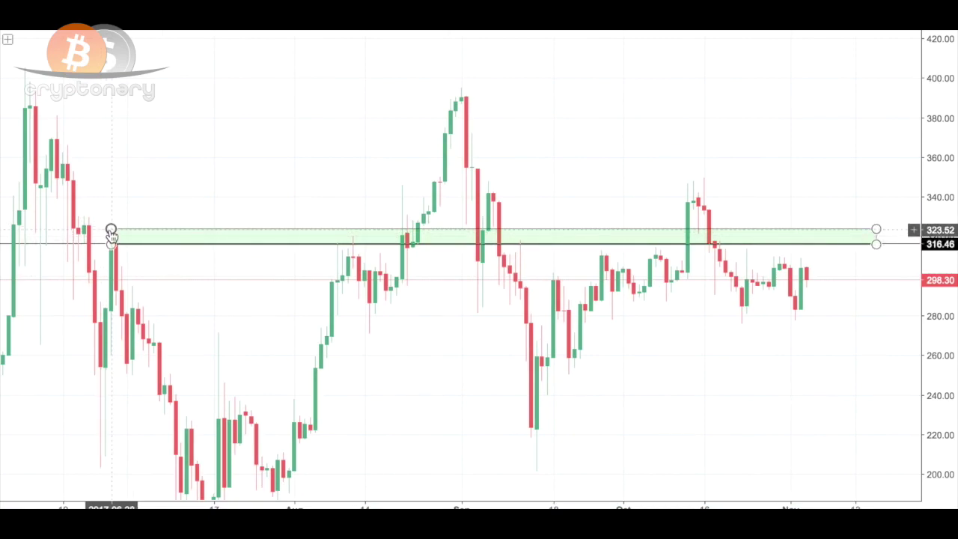
scroll(104, 235, "down", 3)
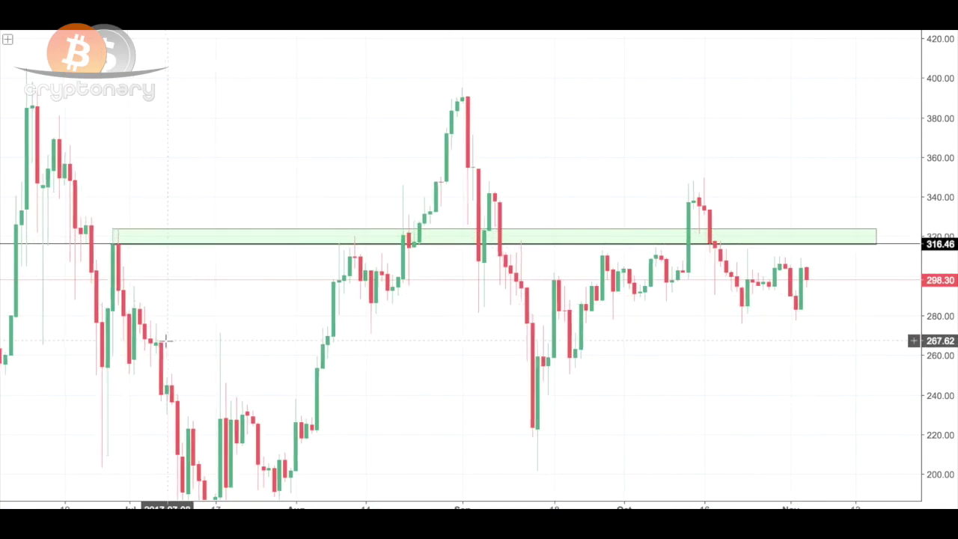
mouse_move(213, 228)
left_mouse_down()
mouse_move(44, 222)
mouse_move(93, 228)
left_mouse_up()
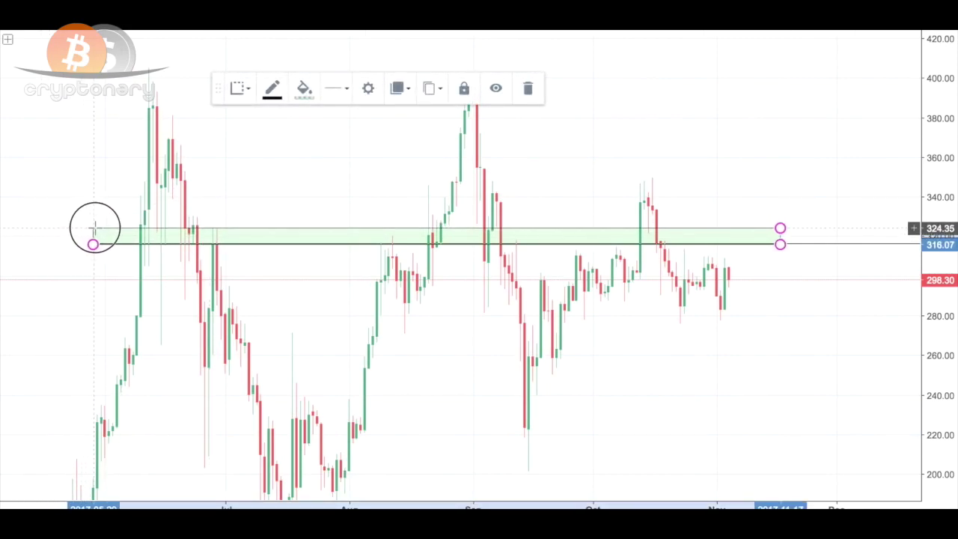
left_click(92, 219)
scroll(92, 219, "up", 3)
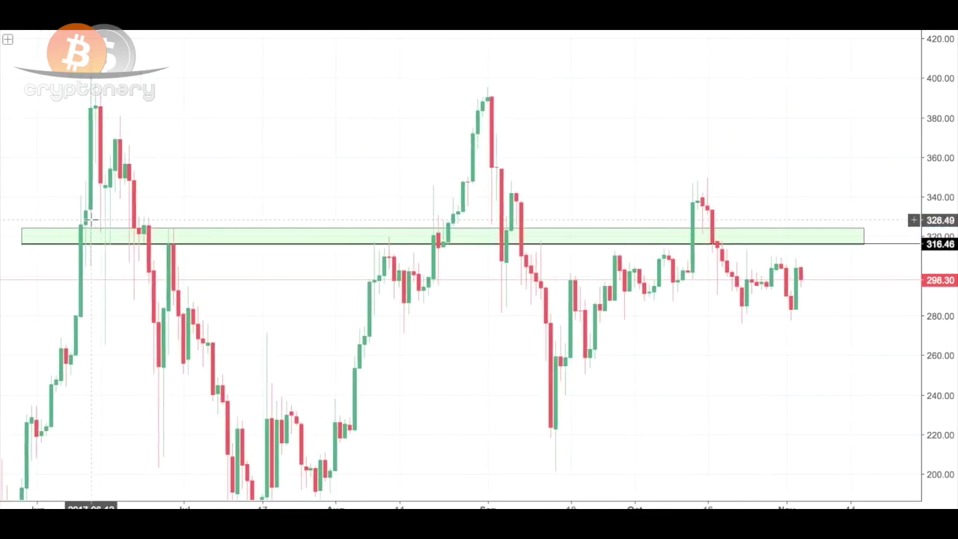
left_click_drag(91, 220, 102, 224)
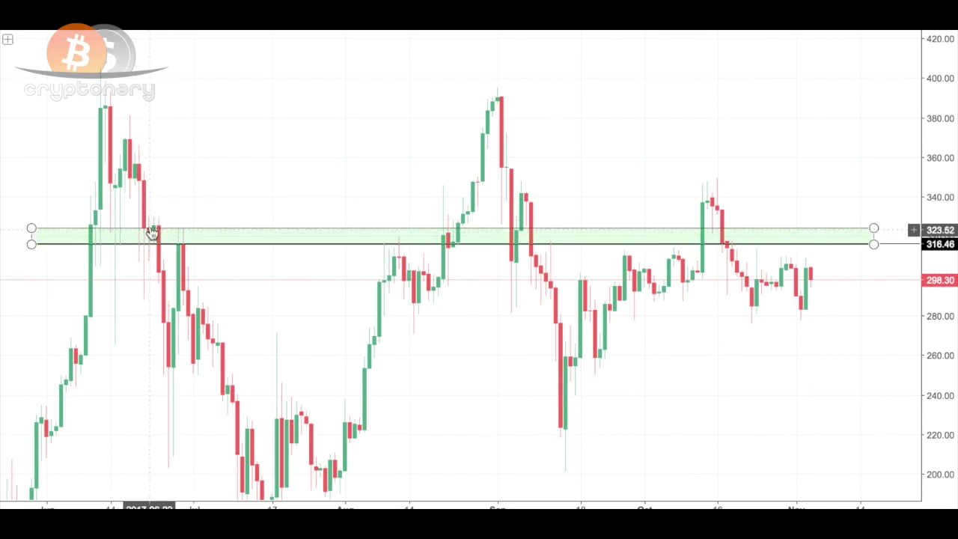
Extend the green rectangle's end forward past the latest candles to early December.
scroll(259, 239, "up", 3)
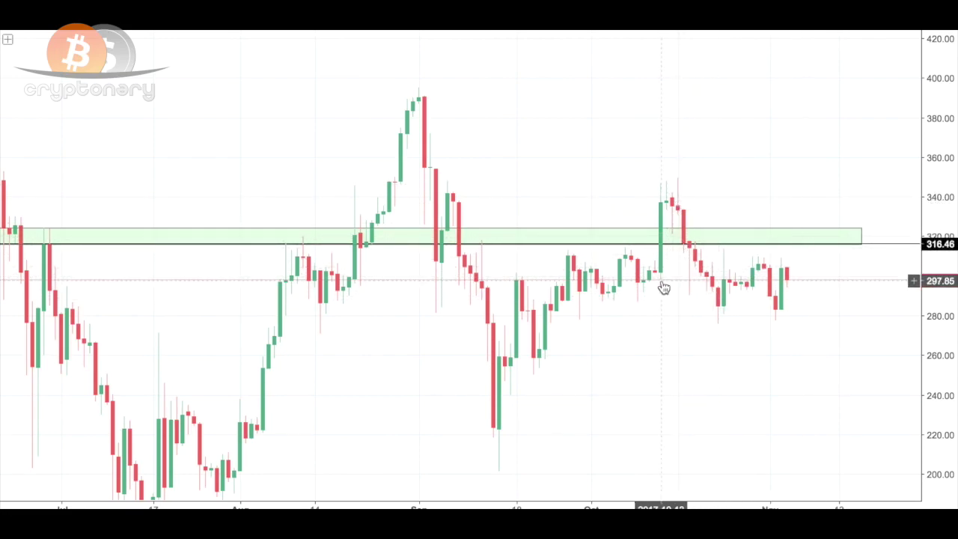
scroll(663, 284, "down", 1)
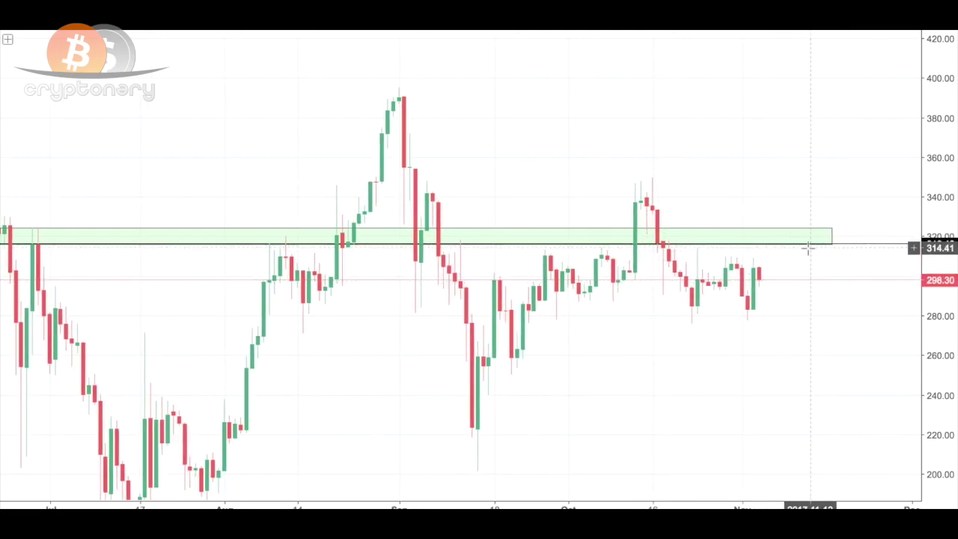
scroll(807, 248, "down", 2)
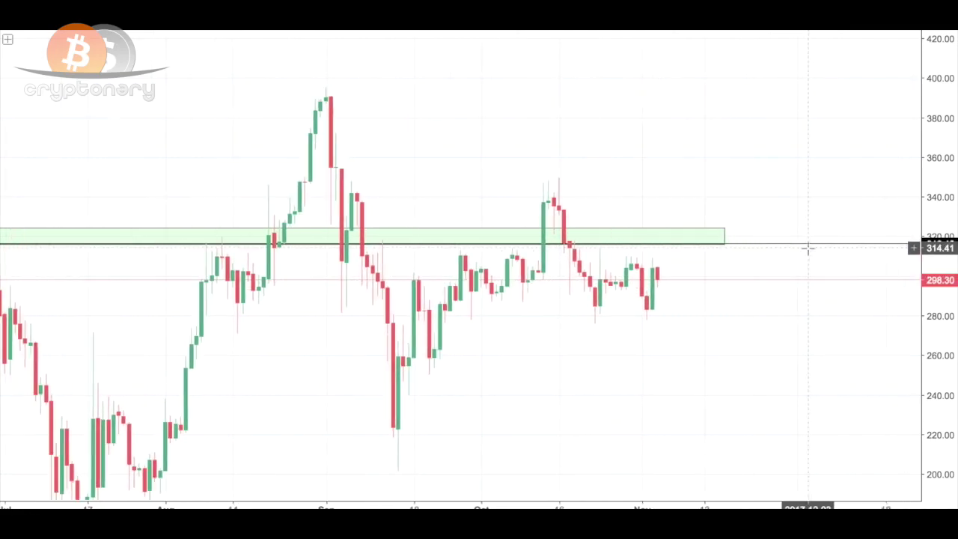
left_click(666, 230)
left_click_drag(666, 229, 756, 226)
left_click(722, 254)
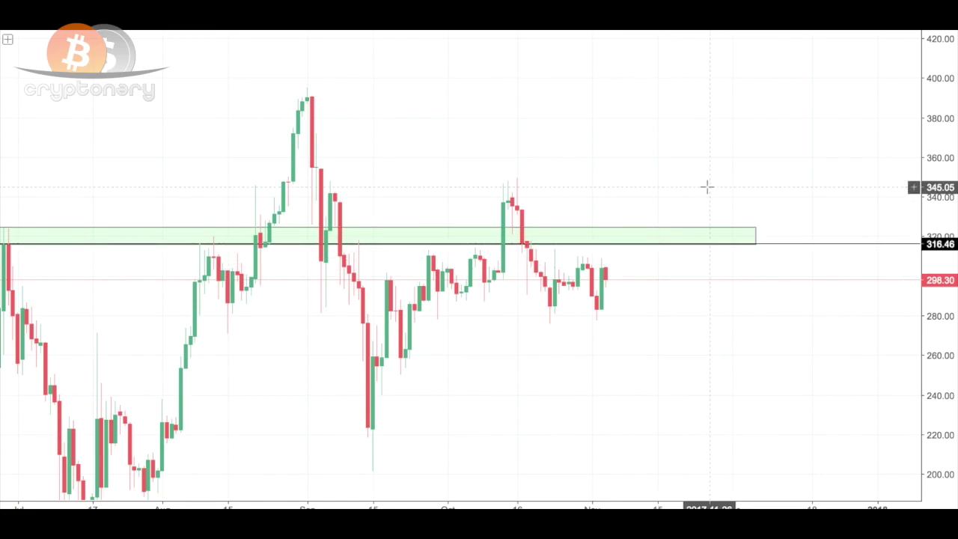
Try a lower zone with a horizontal ray at 253.55 from late June and a green rectangle beneath it down to about 202.
scroll(486, 271, "left", 5)
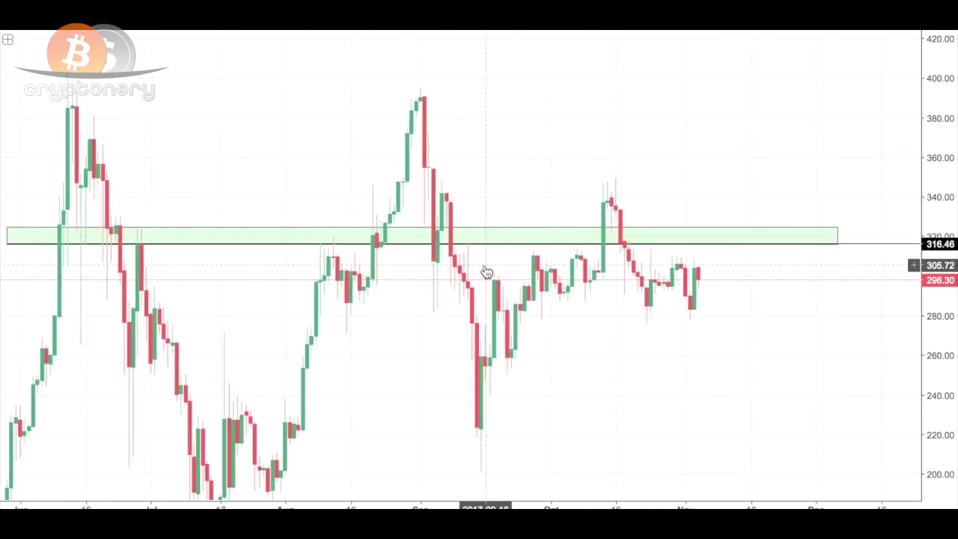
scroll(486, 271, "left", 3)
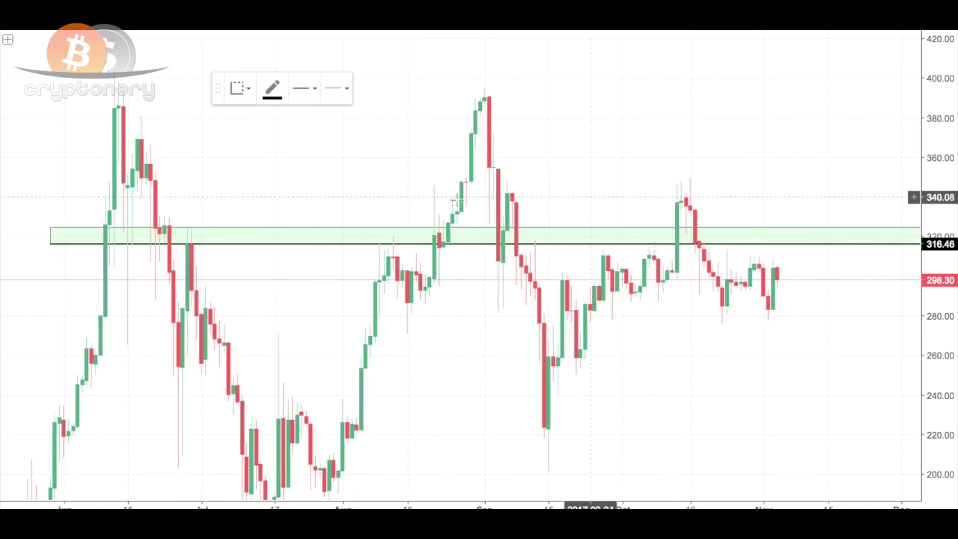
scroll(119, 294, "down", 1)
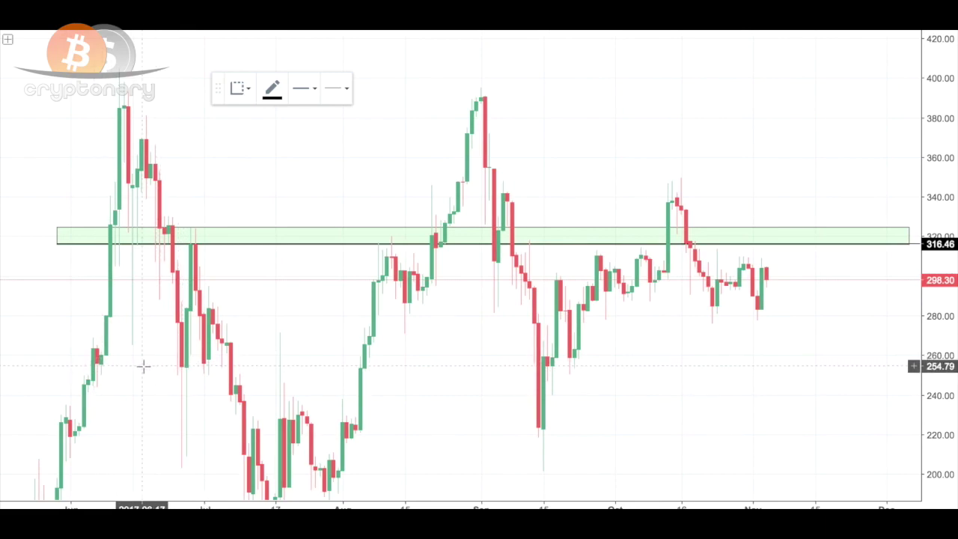
left_click(178, 367)
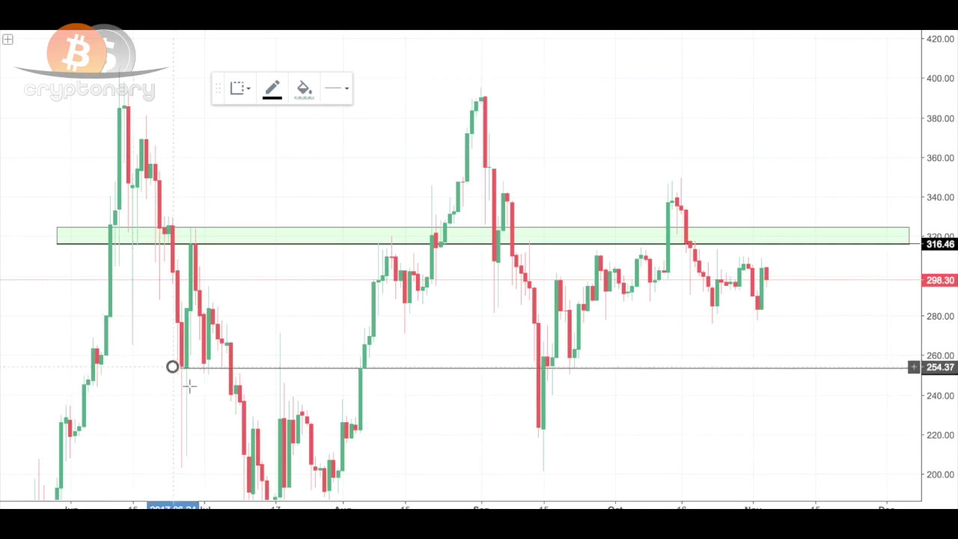
mouse_move(190, 385)
left_mouse_down()
mouse_move(639, 471)
mouse_move(761, 456)
mouse_move(863, 468)
left_mouse_up()
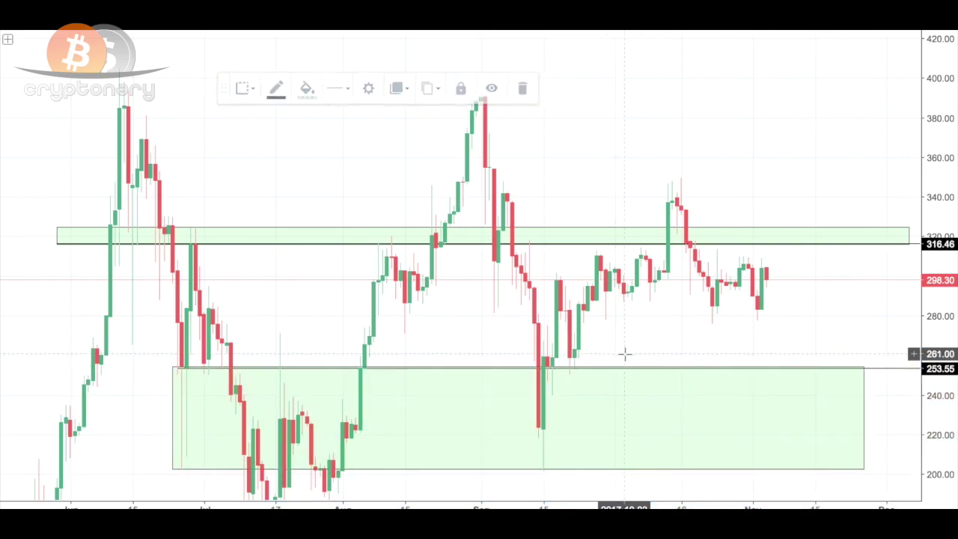
left_click(625, 354)
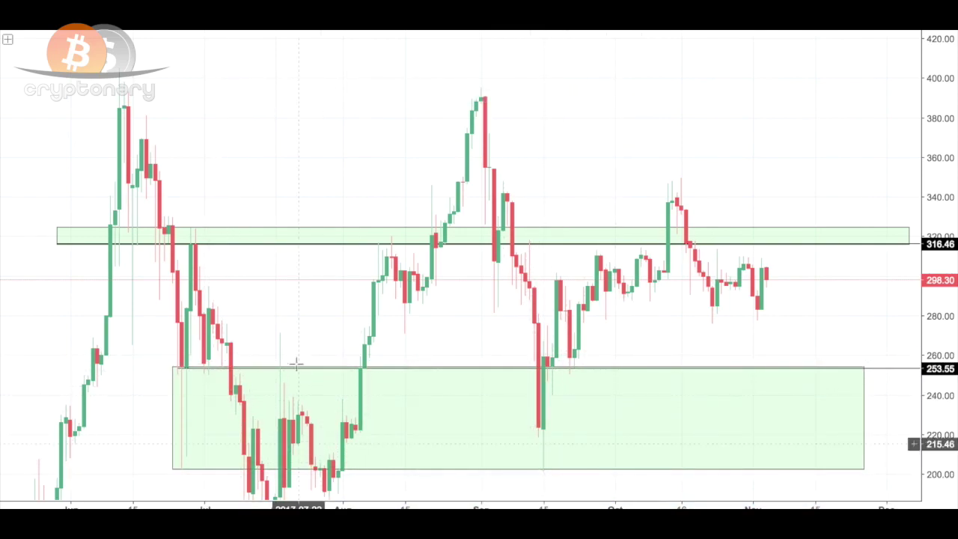
left_click_drag(322, 304, 282, 230)
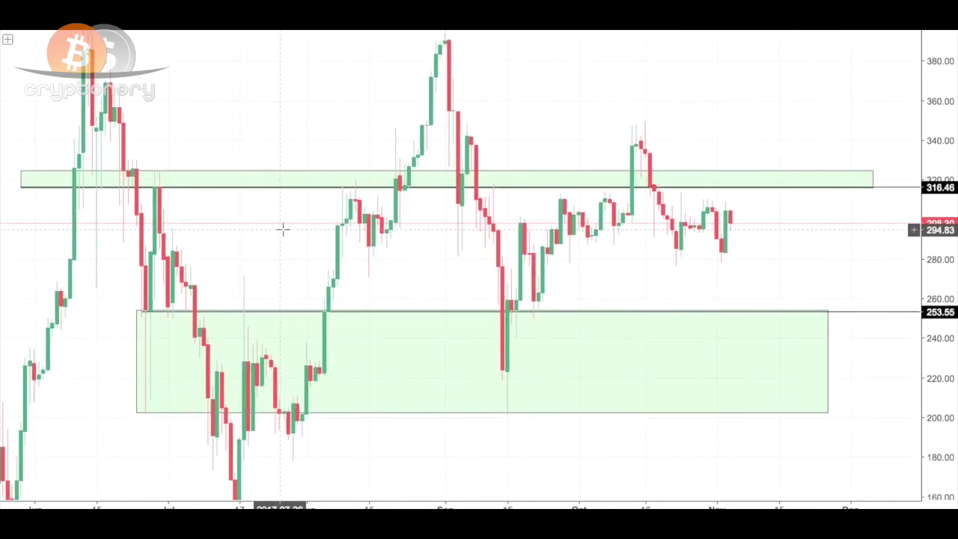
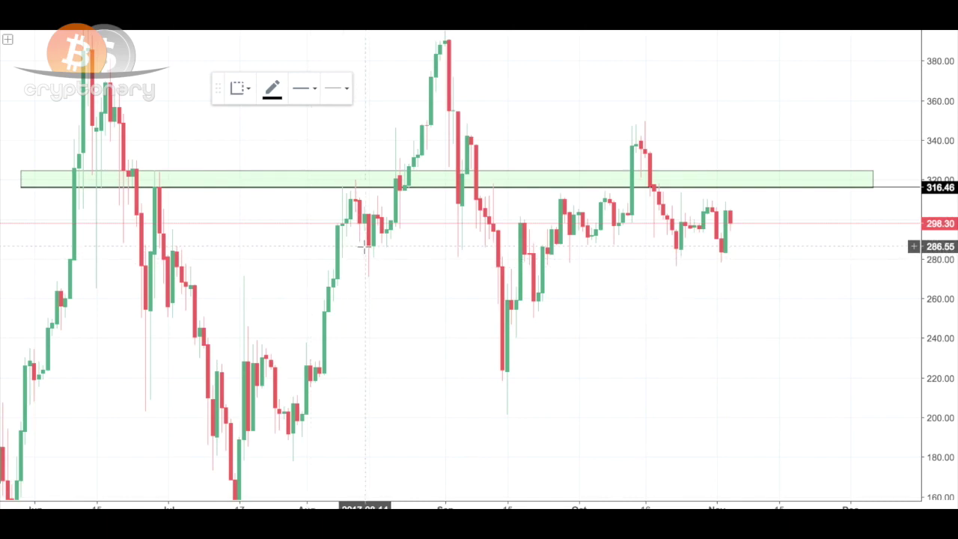
Draw a horizontal ray at 286.55 from the mid-August candle body low and shift its start back to late May.
left_click(365, 246)
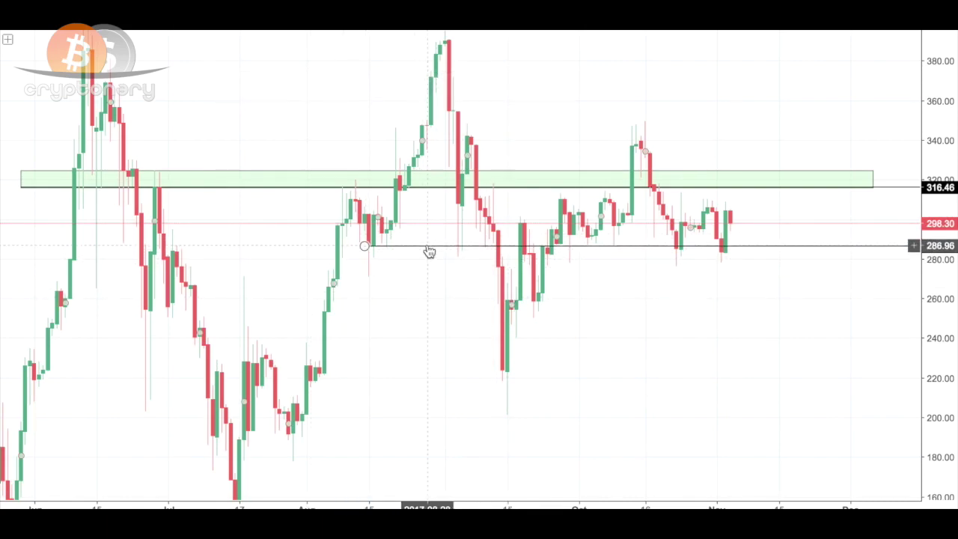
left_click_drag(429, 250, 85, 246)
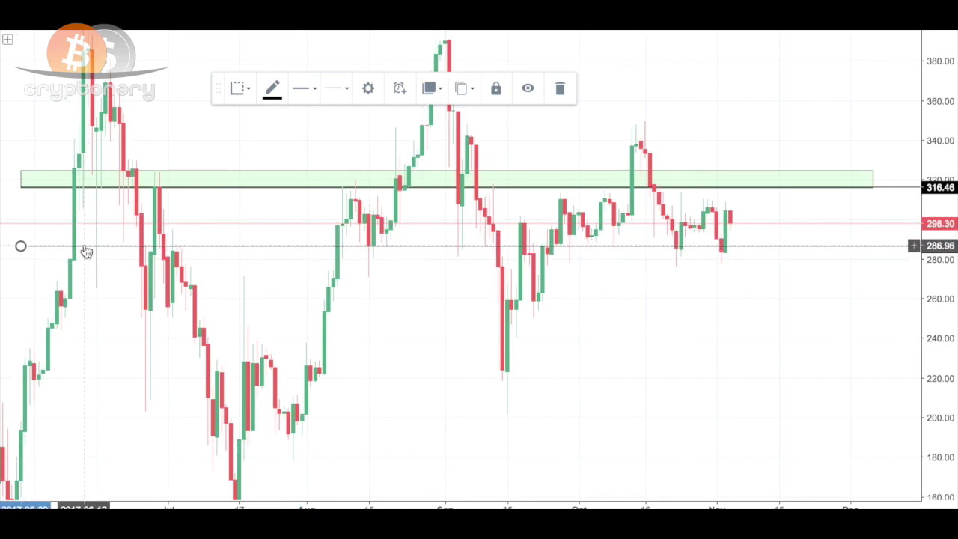
left_click(387, 330)
scroll(178, 316, "up", 2)
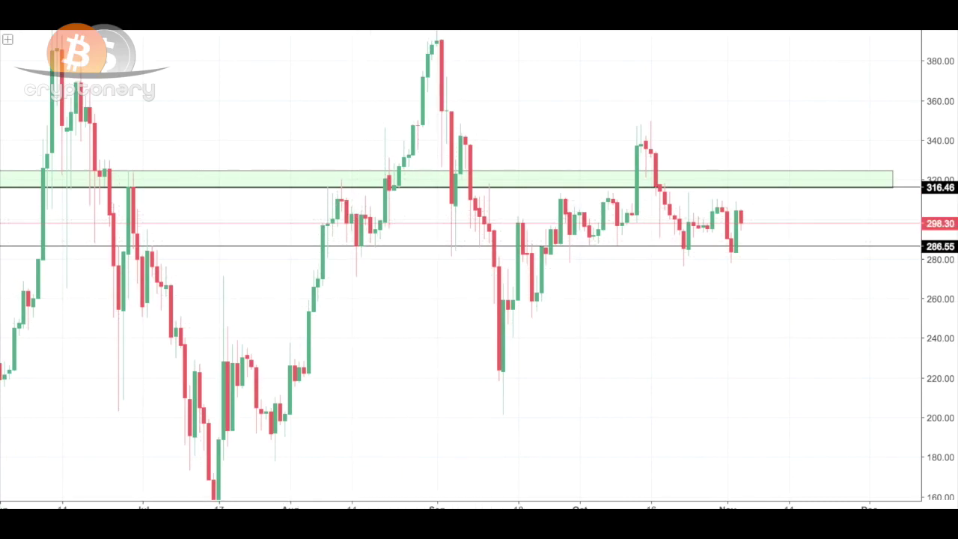
Draw a green rectangle from about 287 down to about 281 along the lower ray, spanning mid-August to early December.
left_click(317, 246)
left_click_drag(346, 246, 879, 259)
left_click(586, 301)
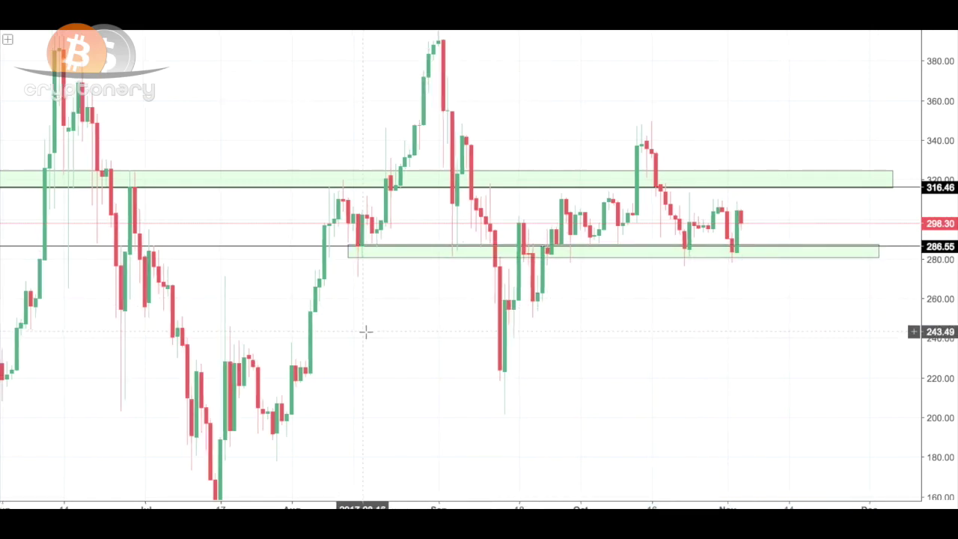
Extend the lower green rectangle's start back to late May and align its upper edge with the ray at 286.55.
left_click_drag(366, 331, 70, 257)
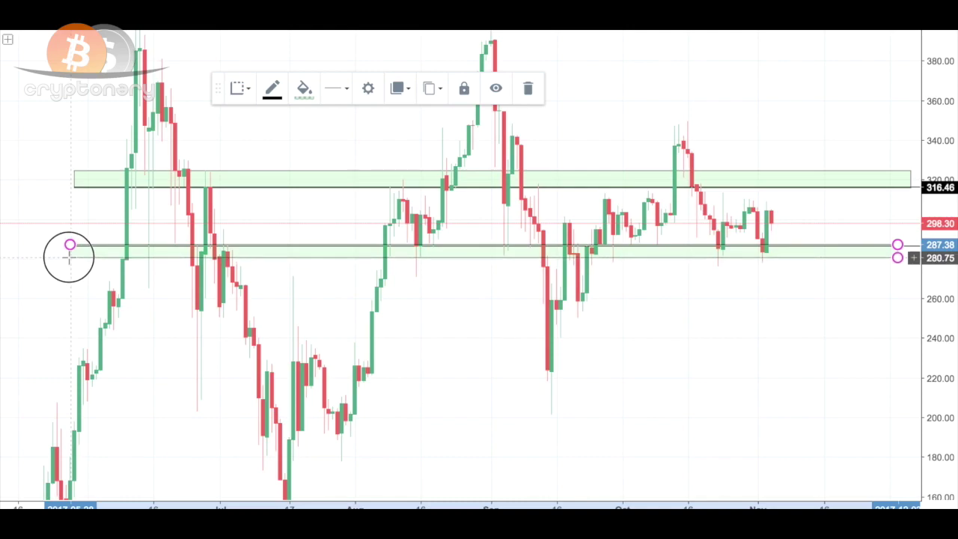
double_click(70, 252)
key("Escape")
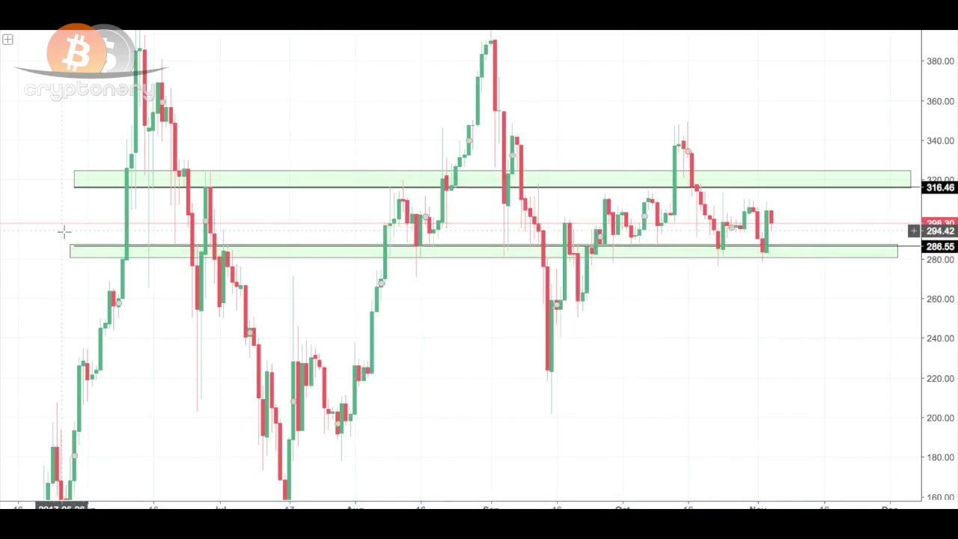
left_click_drag(70, 245, 69, 247)
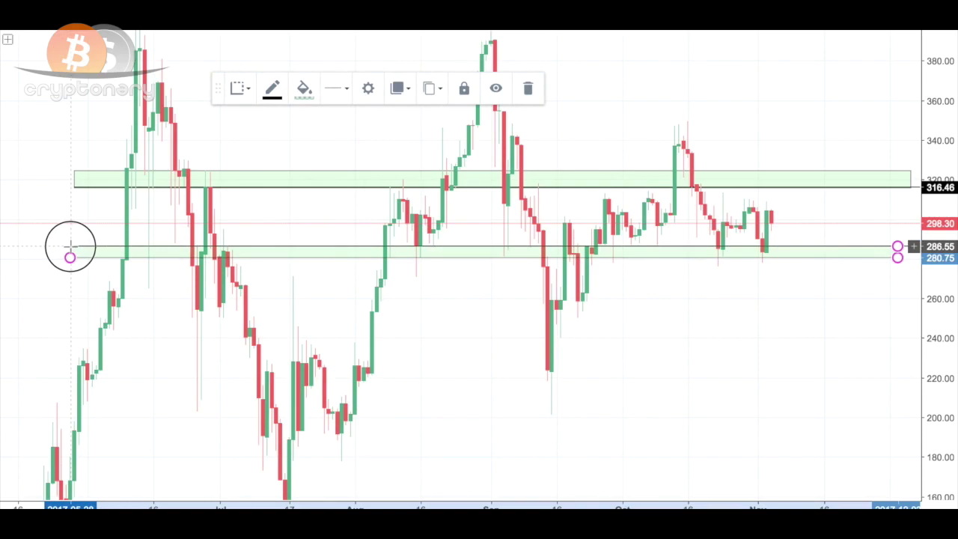
left_click(449, 400)
scroll(303, 389, "down", 3)
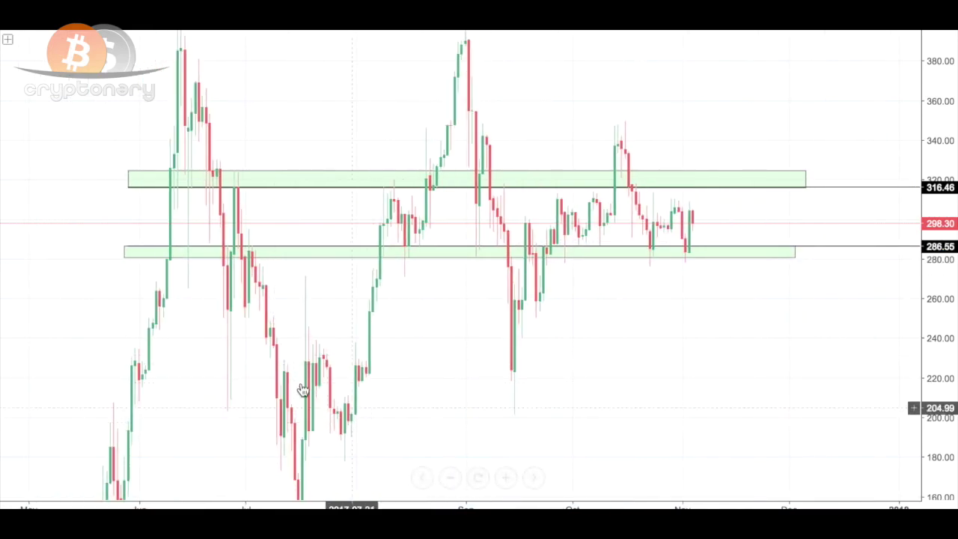
scroll(302, 390, "up", 3)
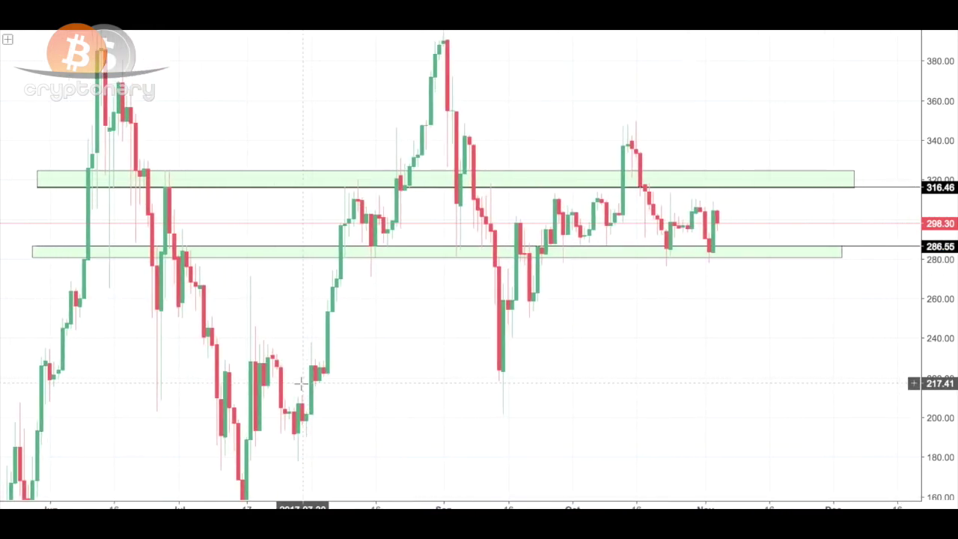
Examine how the candles from August to early November react to the lower and upper green zones.
left_click(447, 253)
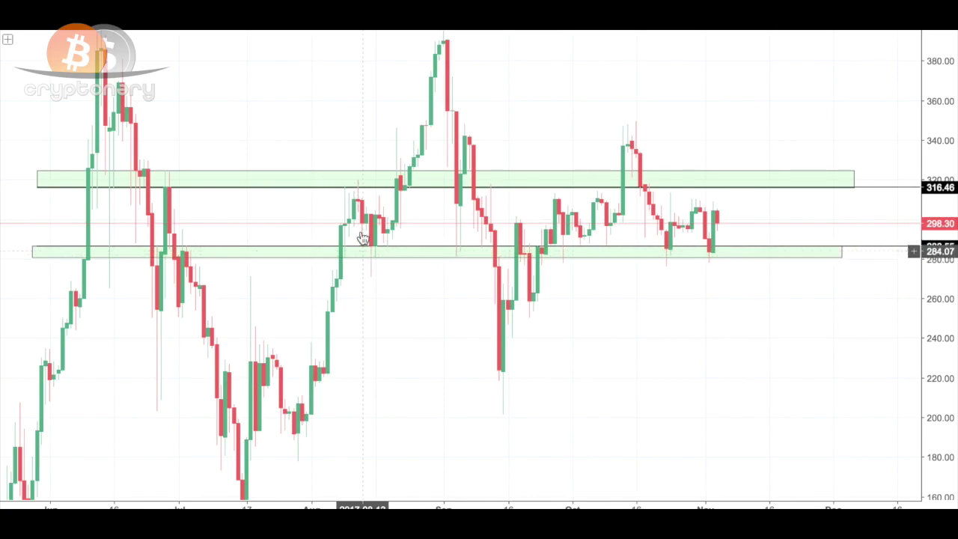
left_click(458, 253)
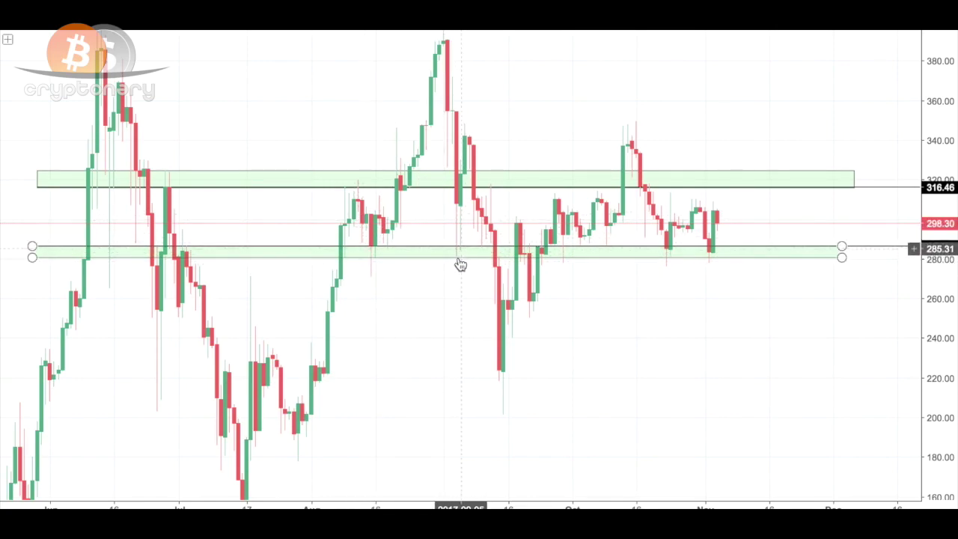
left_click(507, 284)
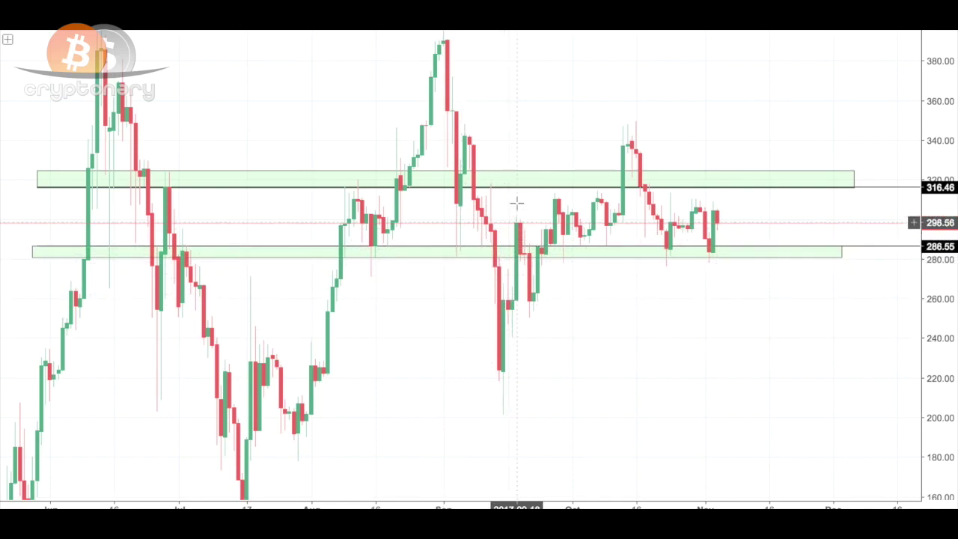
left_click(524, 253)
left_click(599, 265)
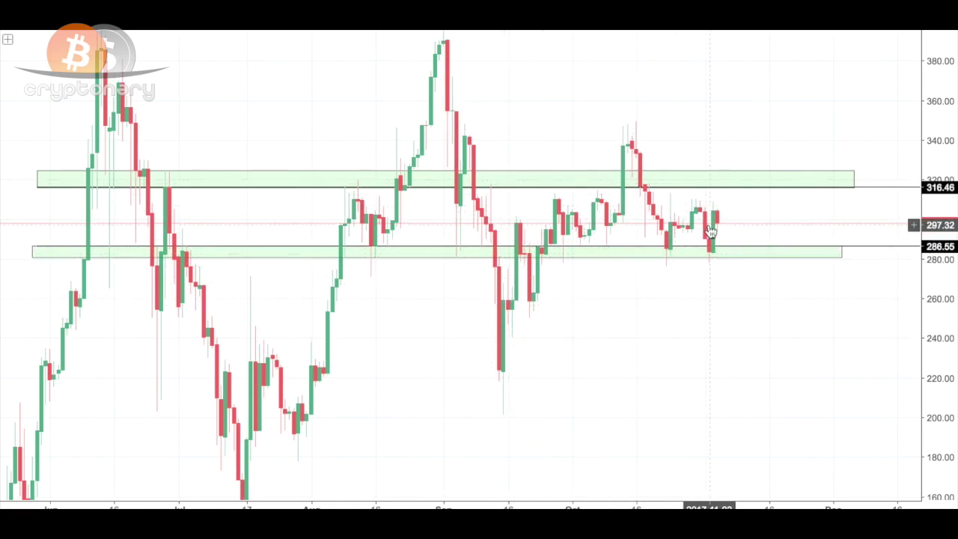
left_click(725, 251)
left_click(721, 219)
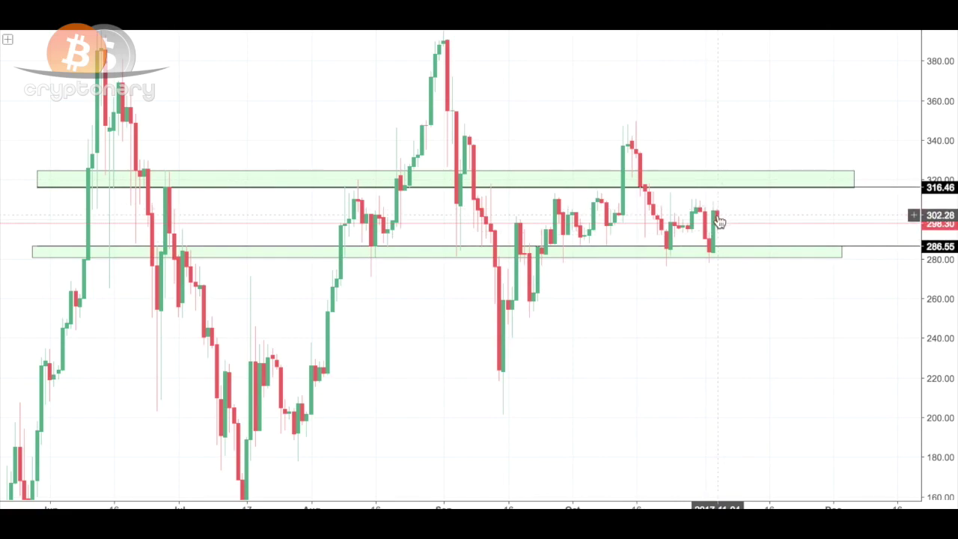
left_click(748, 188)
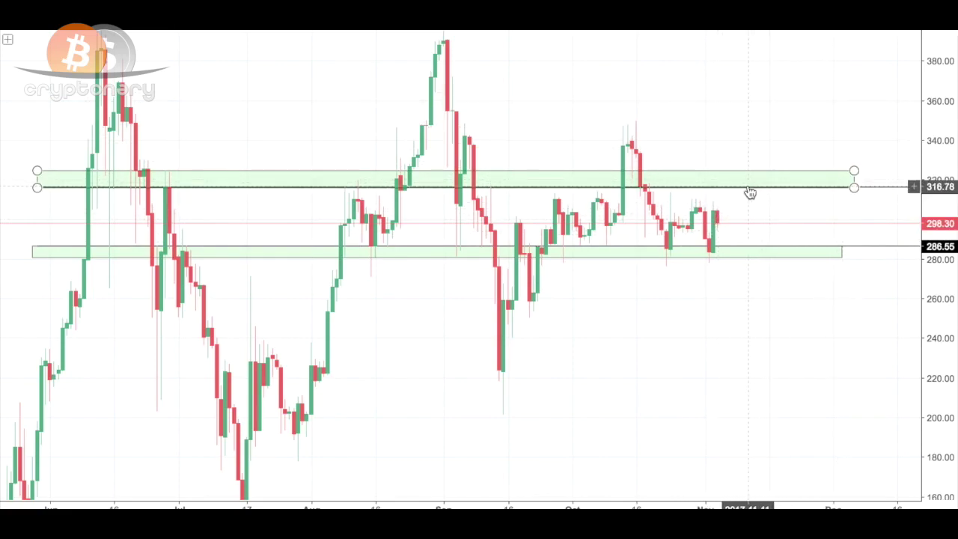
left_click(704, 221)
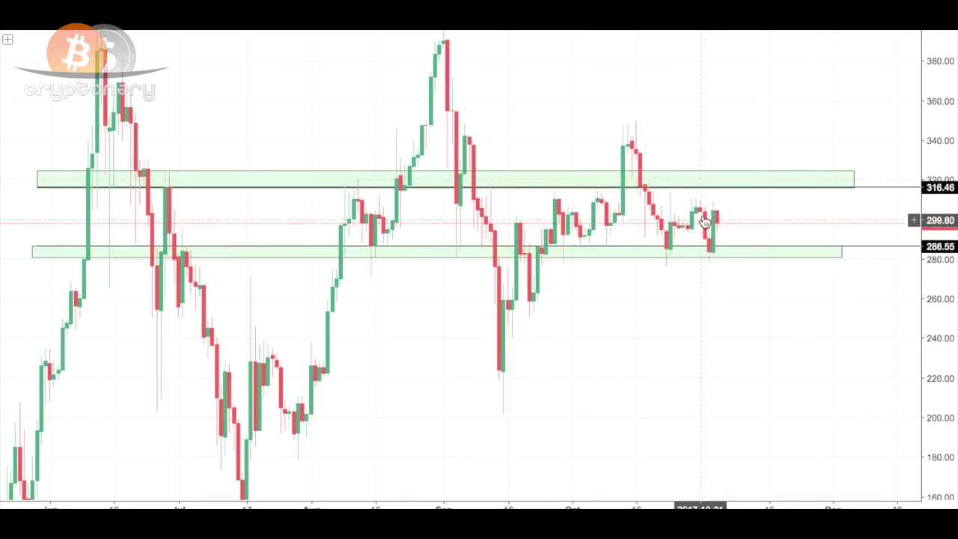
left_click(771, 256)
left_click(667, 313)
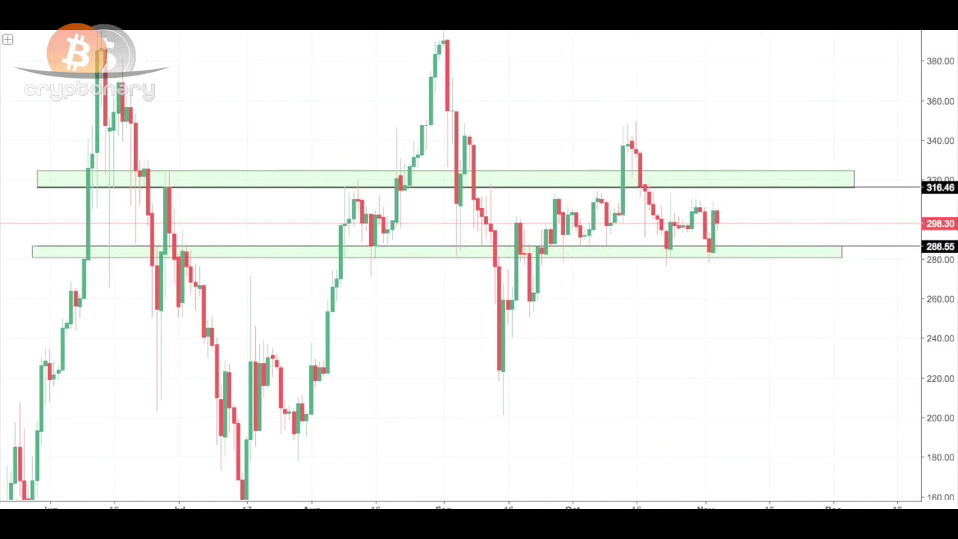
Draw a horizontal line at 394.20 across the mid-June and early-September peaks.
left_click(4, 84)
left_click(67, 142)
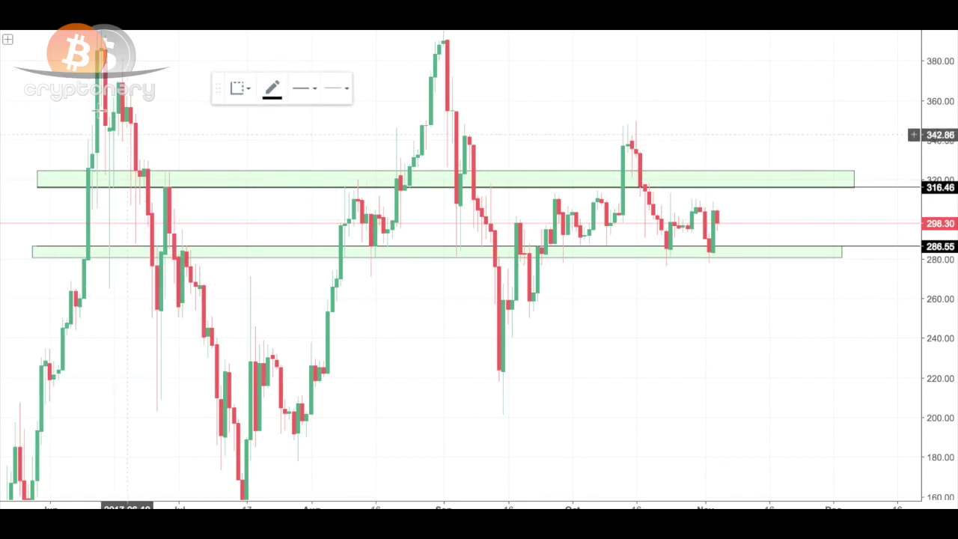
left_click_drag(932, 81, 928, 124)
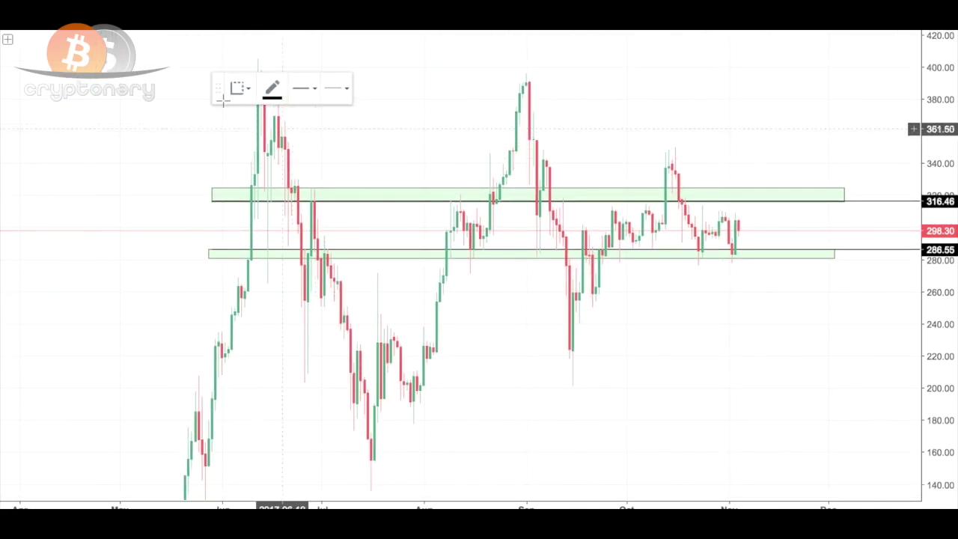
left_click_drag(220, 95, 75, 163)
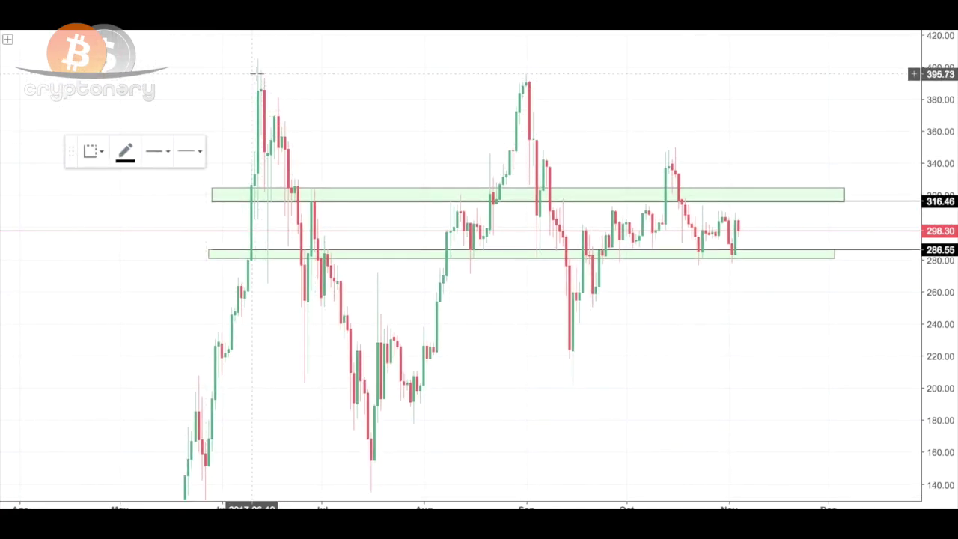
left_click(258, 76)
left_click_drag(514, 77, 515, 76)
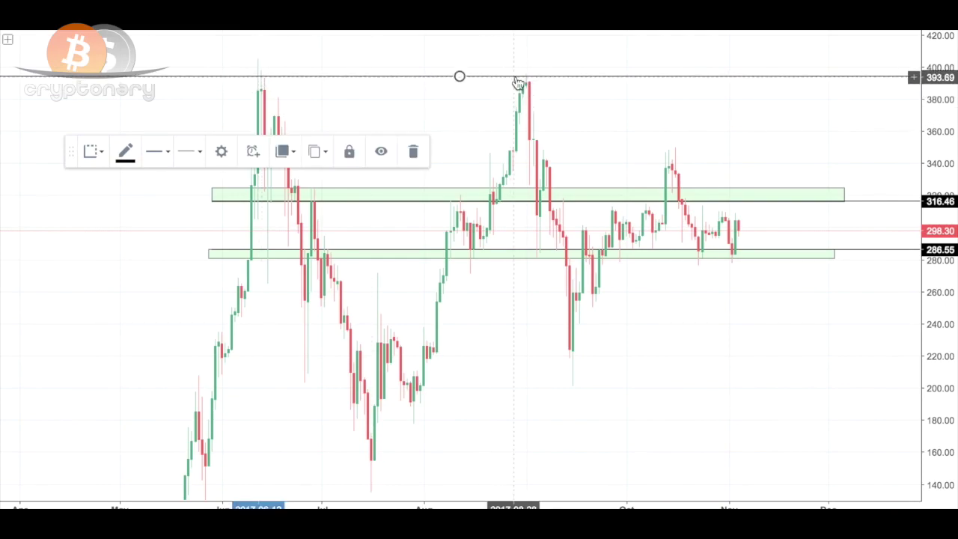
left_click(614, 115)
Add horizontal lines at 341.07 above the upper green zone and at 264.94 below the lower one.
key("alt+h")
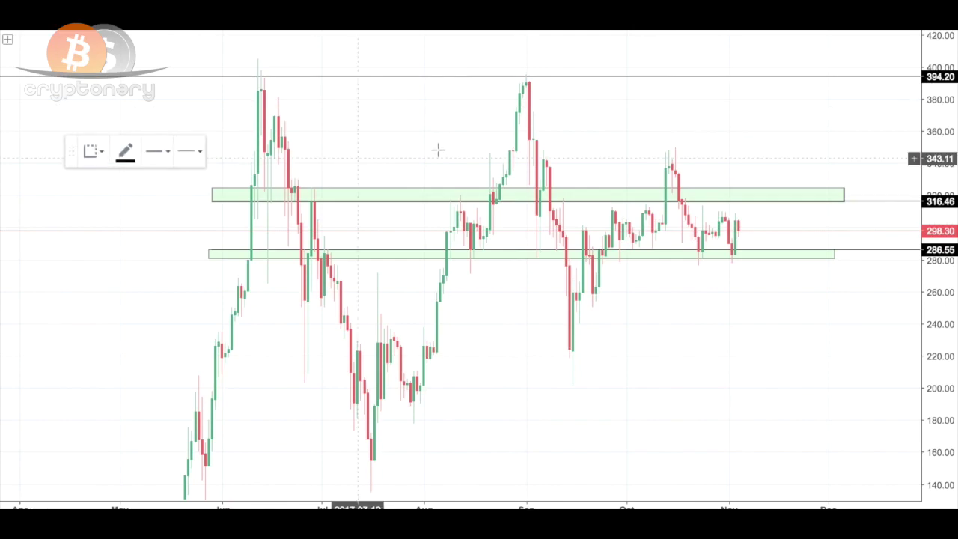
left_click(338, 160)
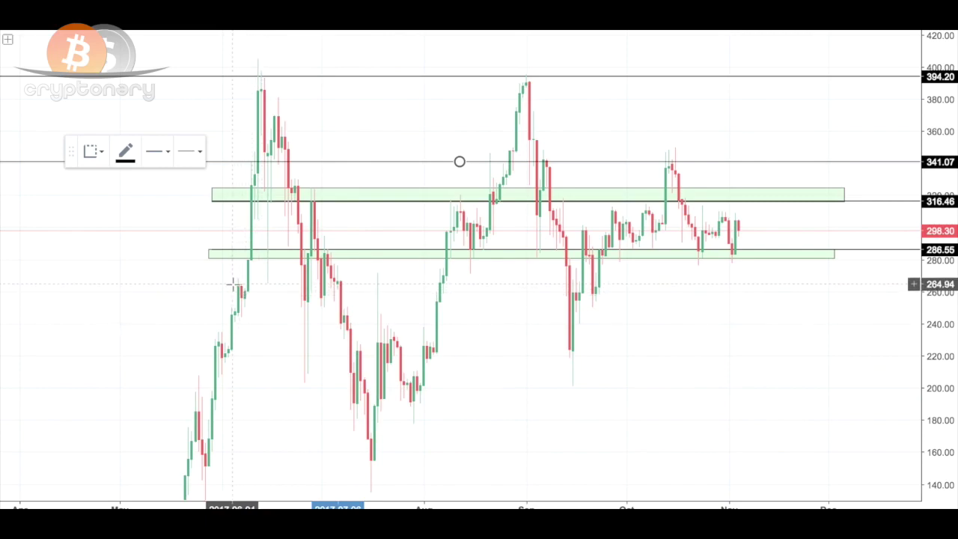
key("alt+h")
left_click(701, 387)
Move the lowest horizontal line down to 253.19.
scroll(598, 380, "up", 2)
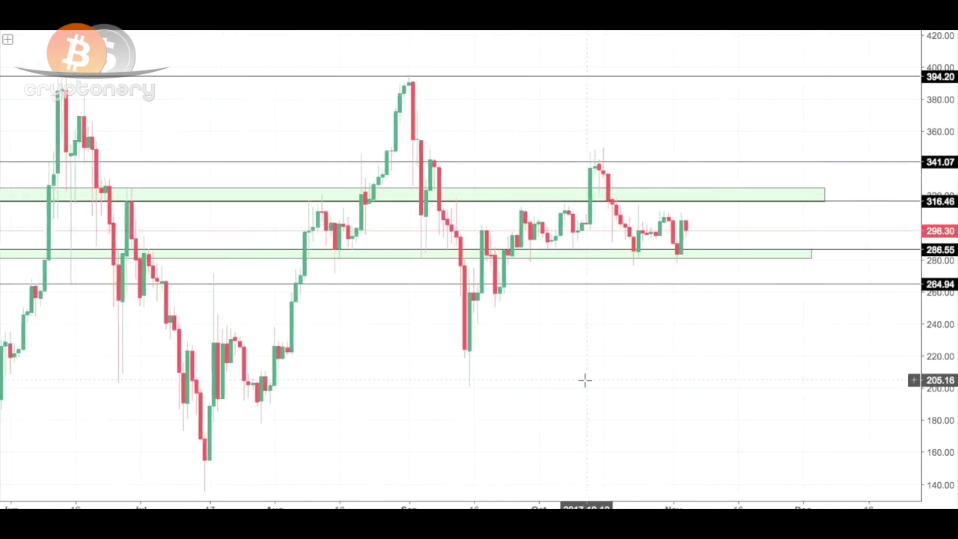
scroll(584, 380, "right", 2)
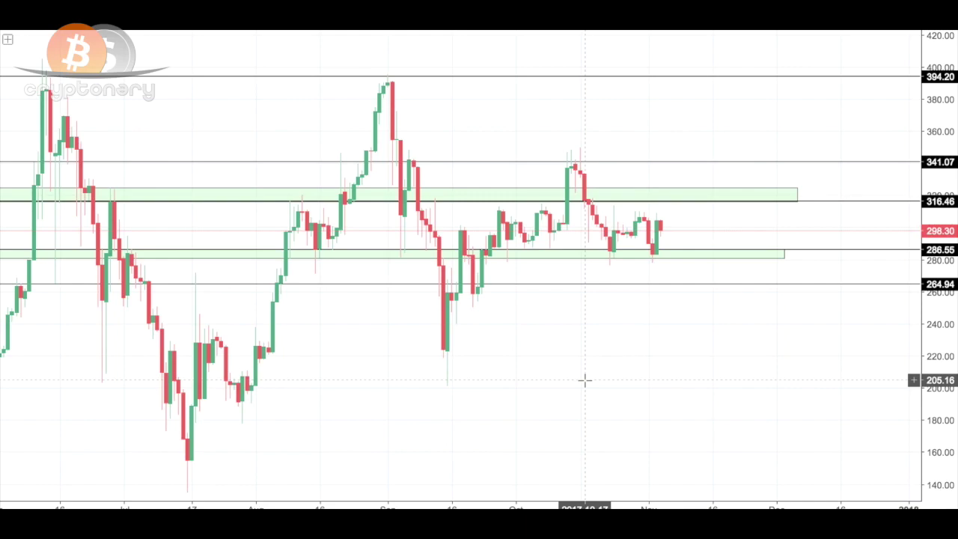
scroll(585, 380, "down", 2)
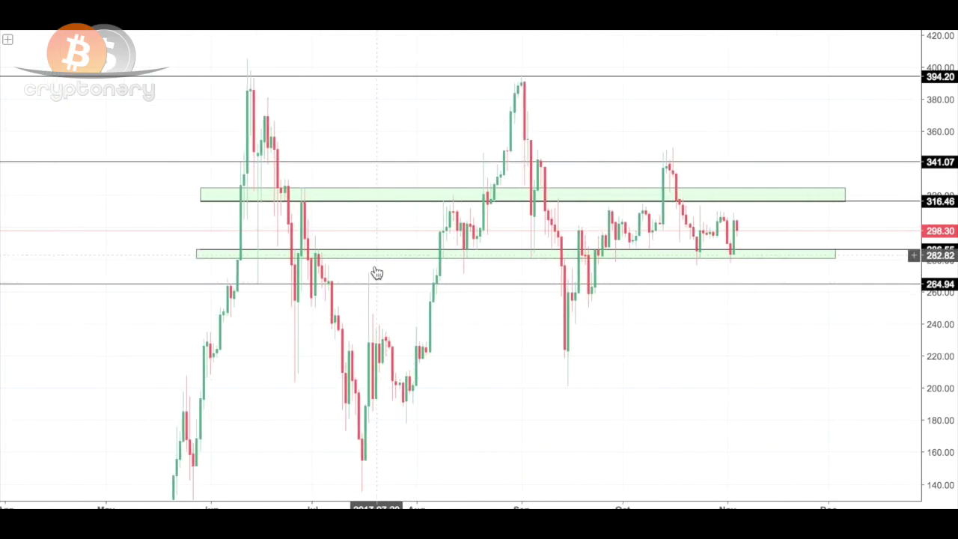
left_click(392, 283)
left_click_drag(392, 284, 389, 301)
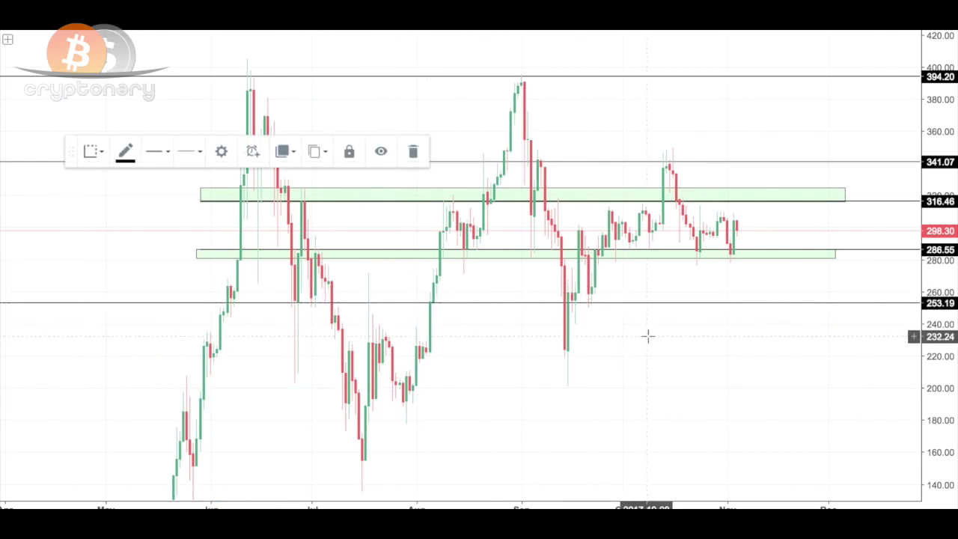
left_click_drag(172, 304, 192, 307)
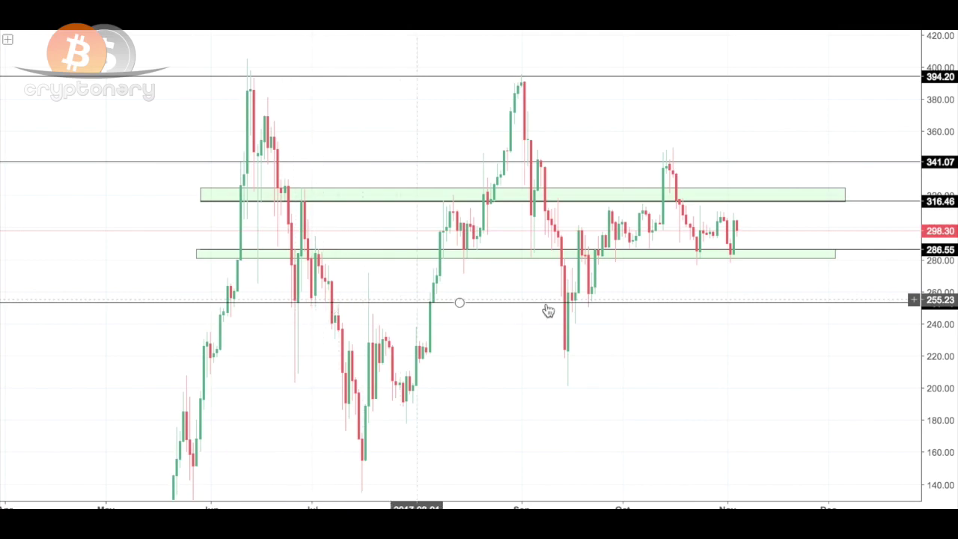
left_click_drag(548, 310, 569, 313)
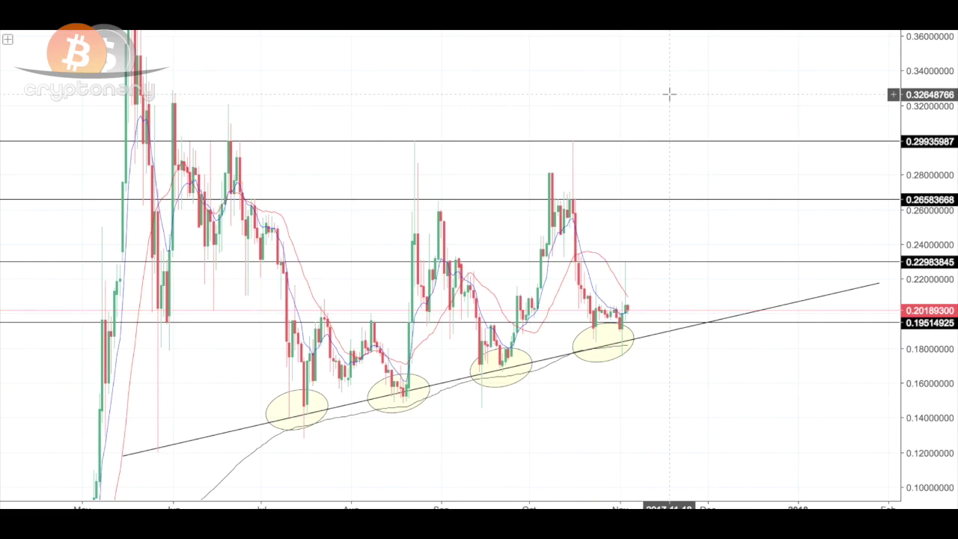
On the daily Ripple / Tether USD chart, delete the latest yellow ellipse and hide the MA and both EMA indicators.
left_click(605, 362)
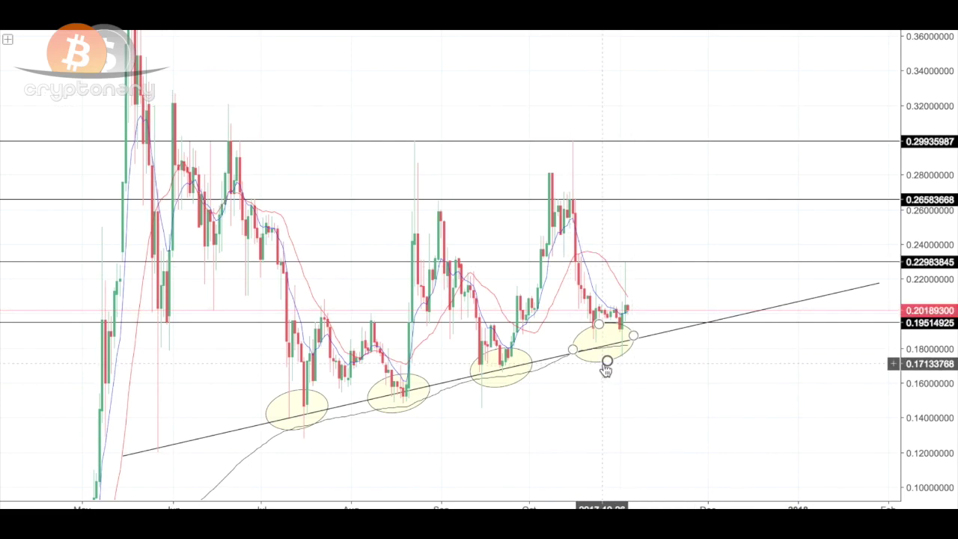
key("Delete")
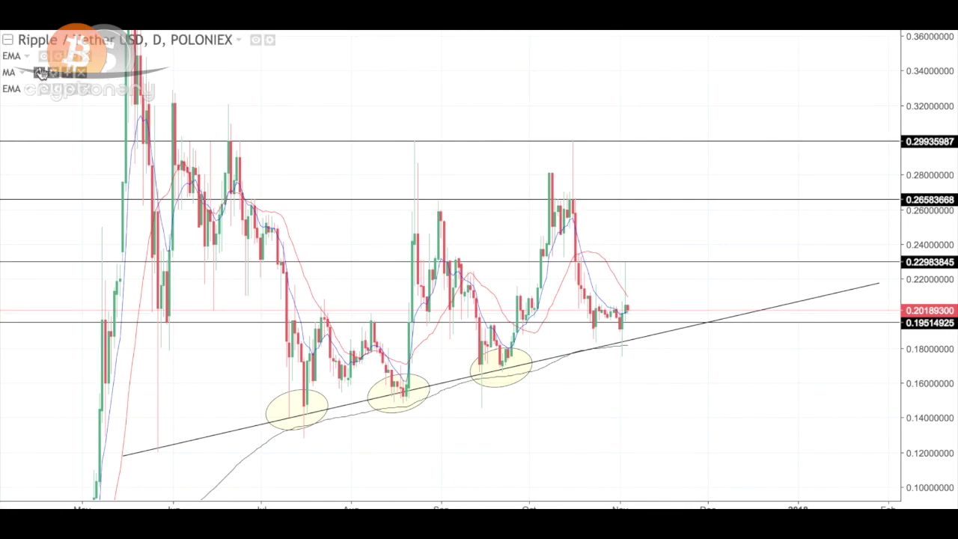
left_click(42, 57)
left_click(41, 72)
left_click(42, 89)
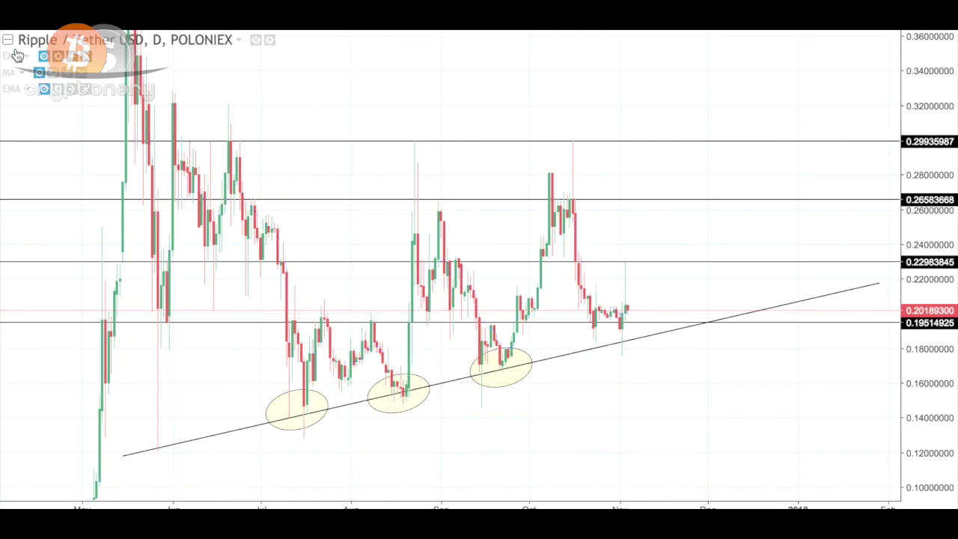
Delete the three remaining yellow ellipses and the rising trend line beneath the price lows.
left_click(292, 395)
key("Delete")
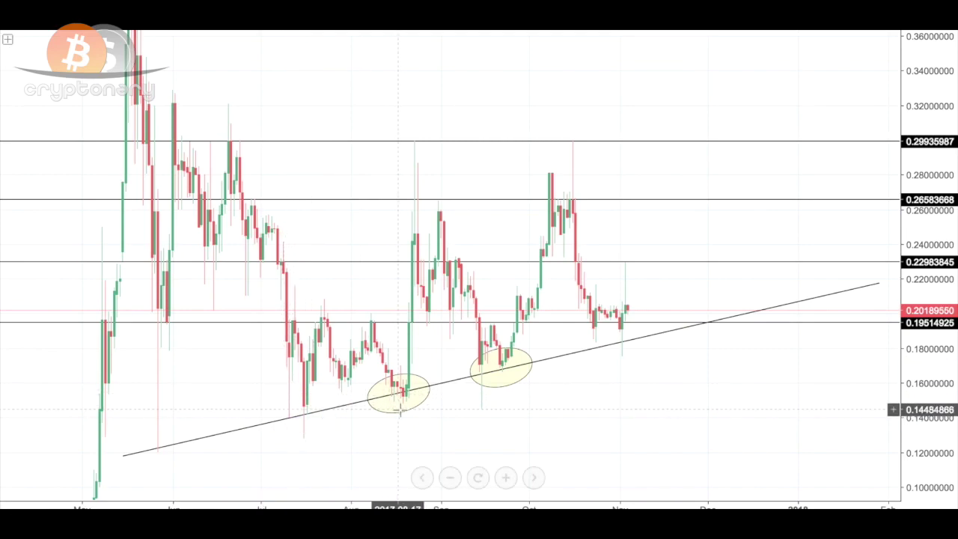
left_click(400, 410)
key("Delete")
left_click(519, 383)
key("Delete")
left_click(547, 363)
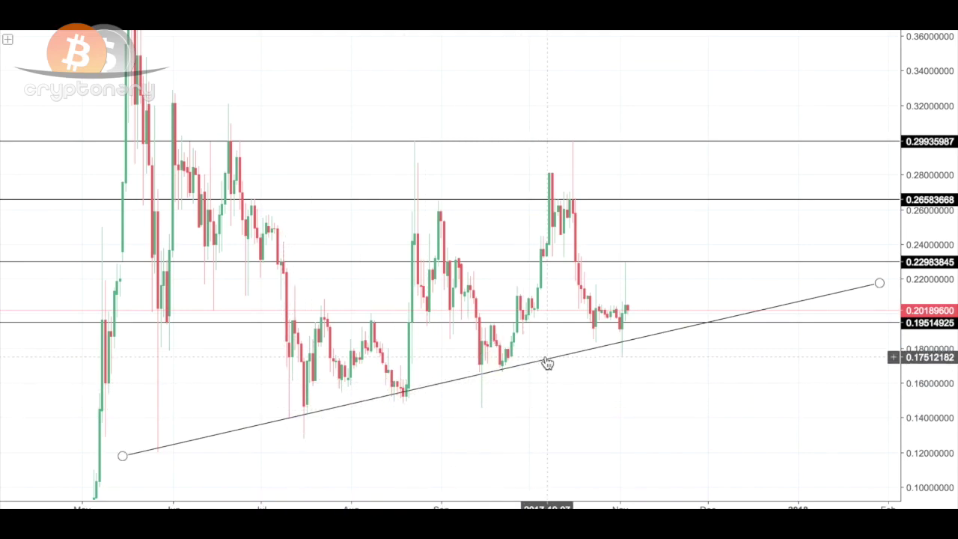
key("Delete")
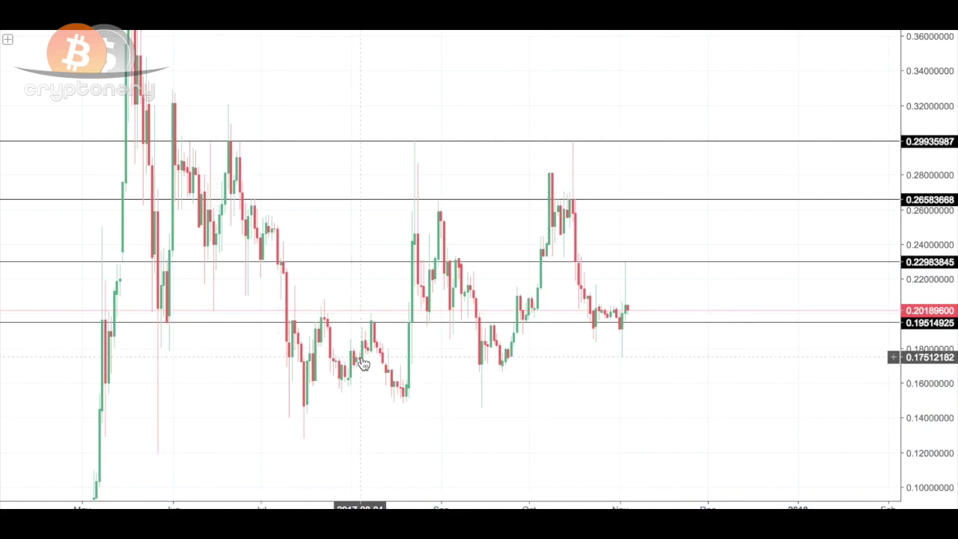
Draw a horizontal ray at 0.24654758 through the early-July candle bodies and shift its start back to about 10 May.
scroll(361, 364, "up", 1)
scroll(361, 364, "up", 3)
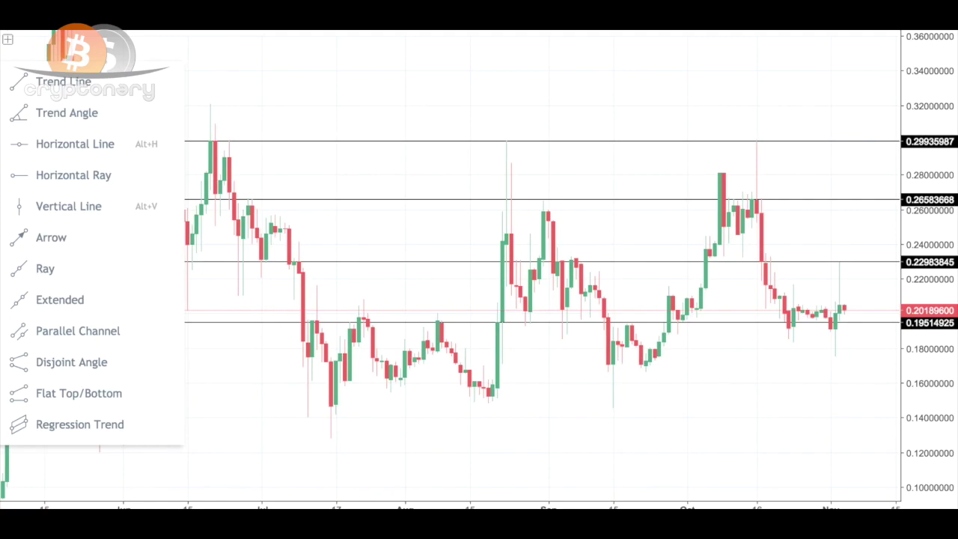
left_click(80, 177)
scroll(533, 247, "down", 1)
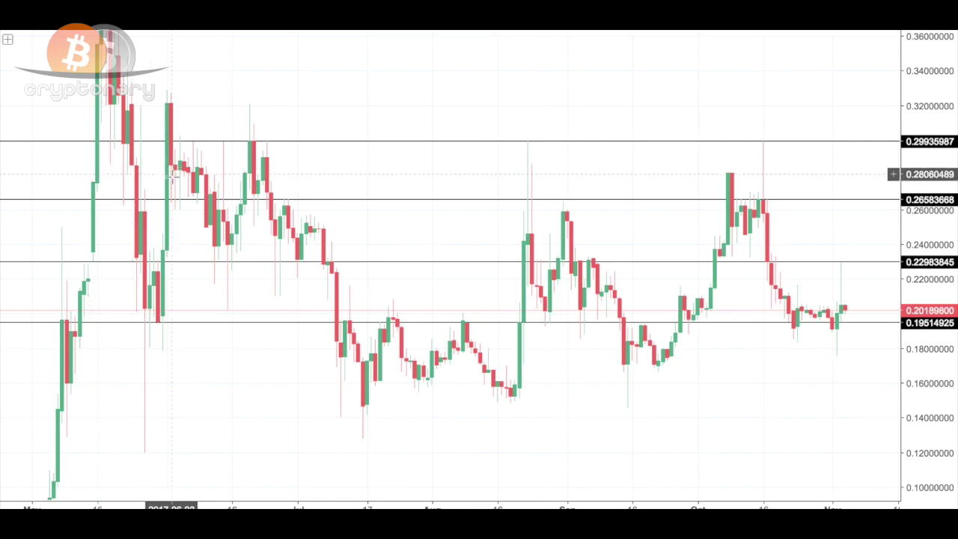
left_click(300, 233)
left_click_drag(410, 236, 183, 234)
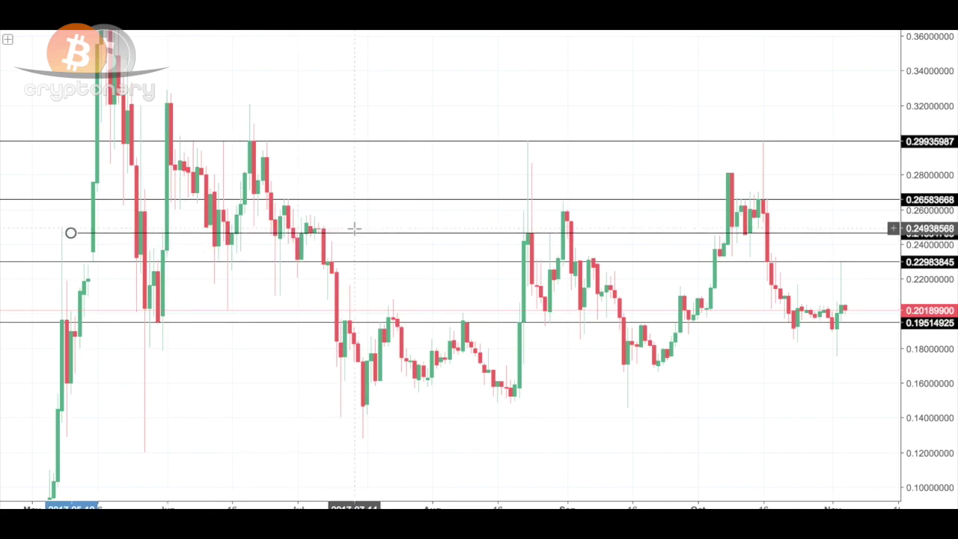
left_click_drag(349, 232, 386, 219)
Draw a green rectangle from the 0.24654758 ray down to about 0.243, spanning mid-May to early December.
scroll(387, 220, "down", 3)
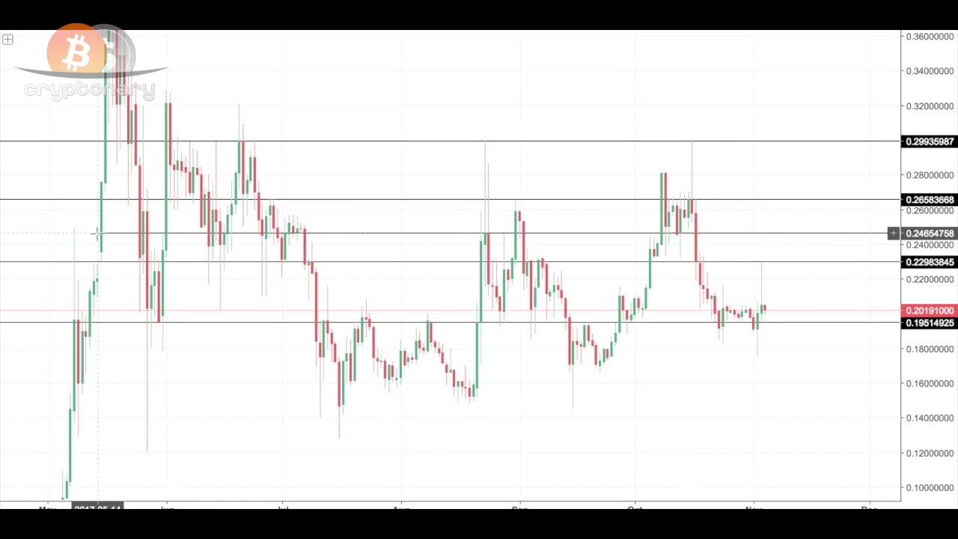
left_click_drag(97, 233, 877, 238)
left_click(407, 246)
scroll(407, 304, "up", 1)
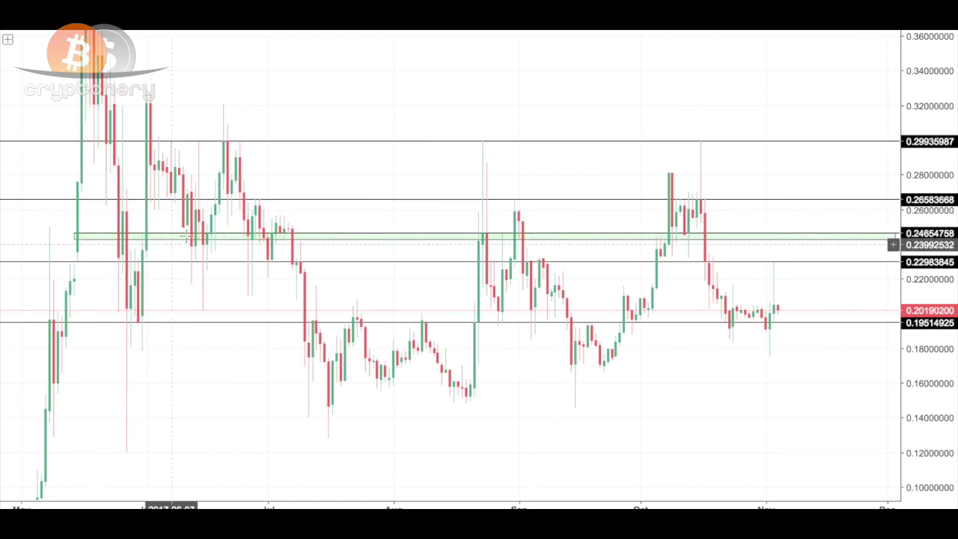
Examine how the candles from June to early November react around the thin green zone.
left_click_drag(148, 190, 149, 188)
left_click(324, 241)
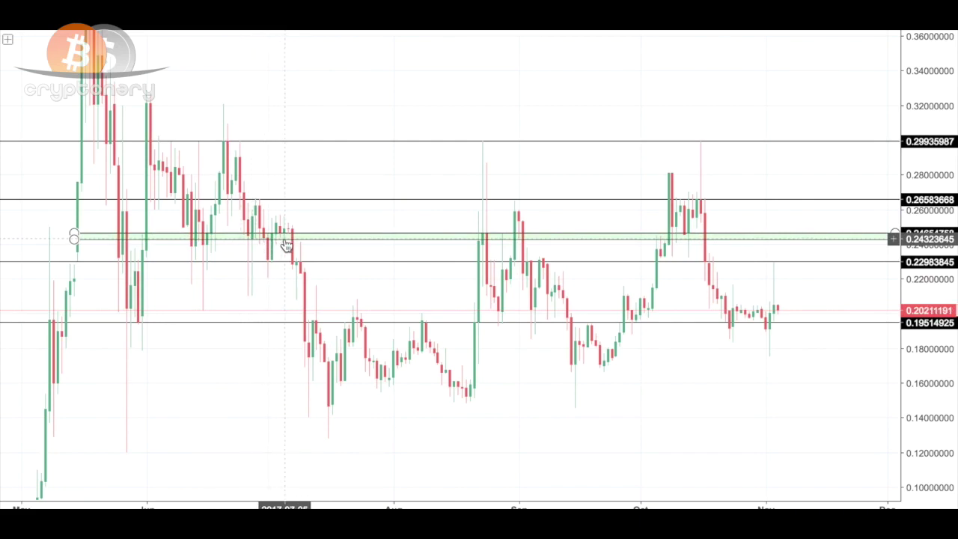
scroll(270, 243, "up", 5)
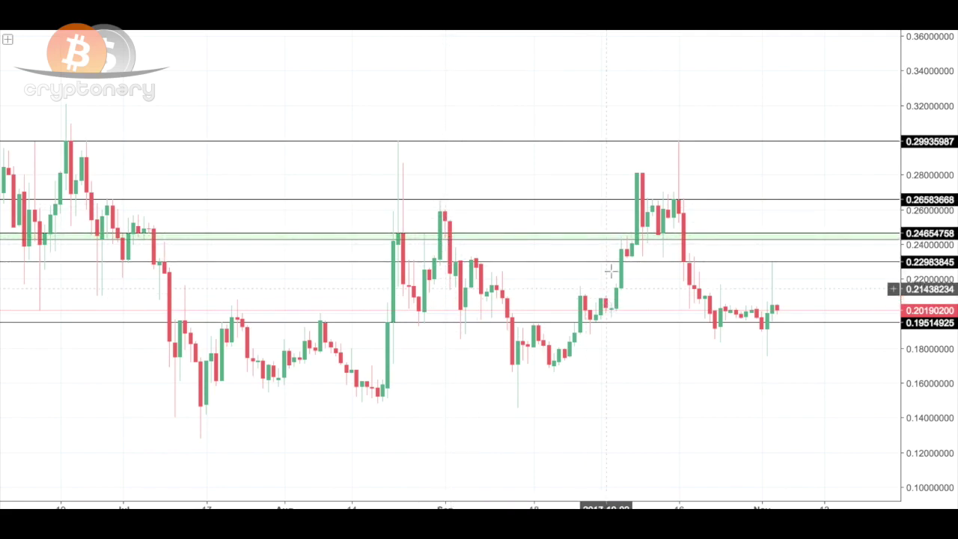
scroll(610, 238, "up", 1)
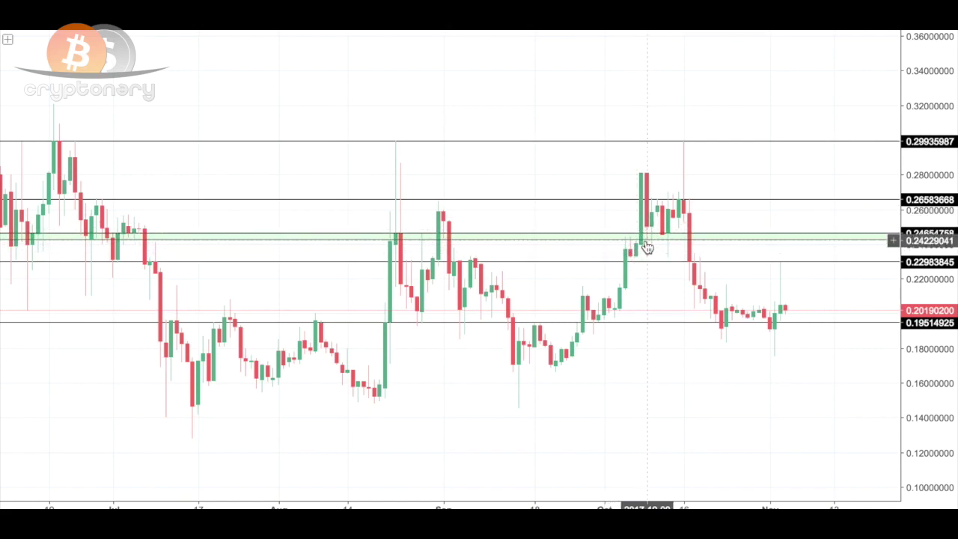
scroll(665, 269, "down", 2)
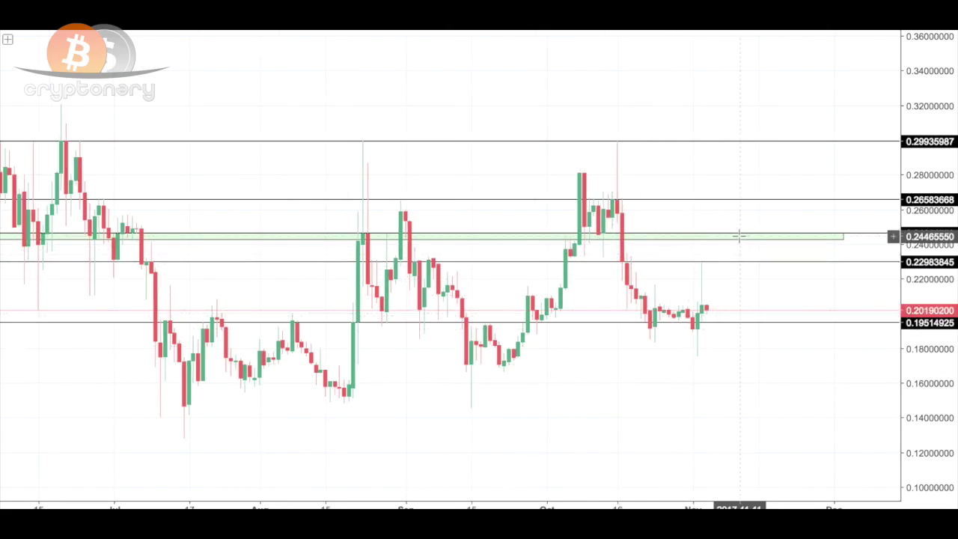
Draw a horizontal ray at 0.21674743 through the mid-September candles and shift its start back to about mid-May.
left_click_drag(392, 298, 482, 307)
scroll(482, 307, "up", 1)
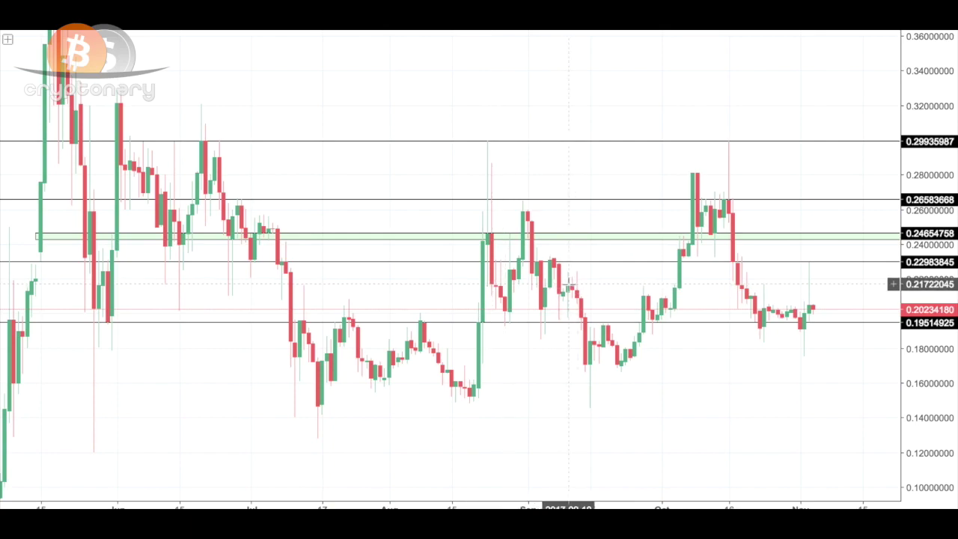
left_click(563, 285)
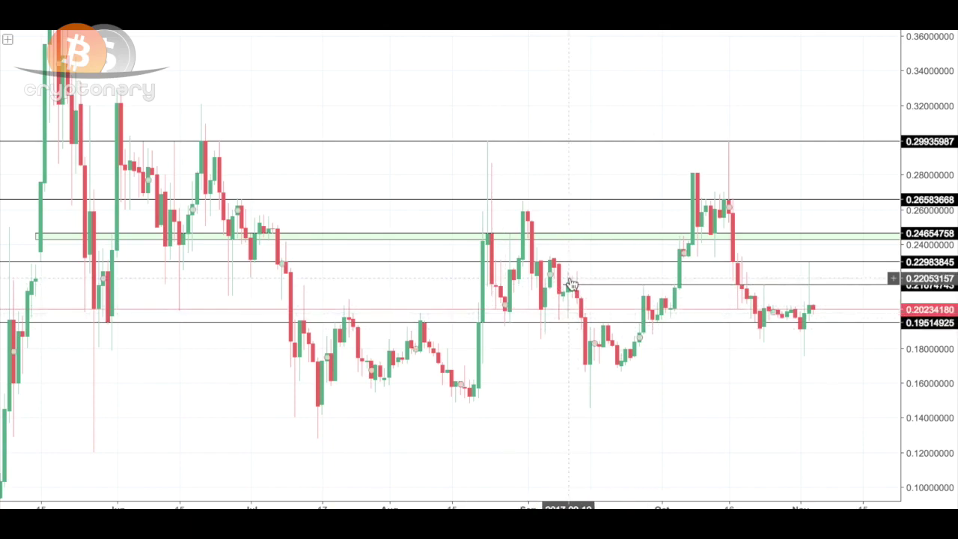
left_click(592, 284)
left_click_drag(592, 284, 33, 285)
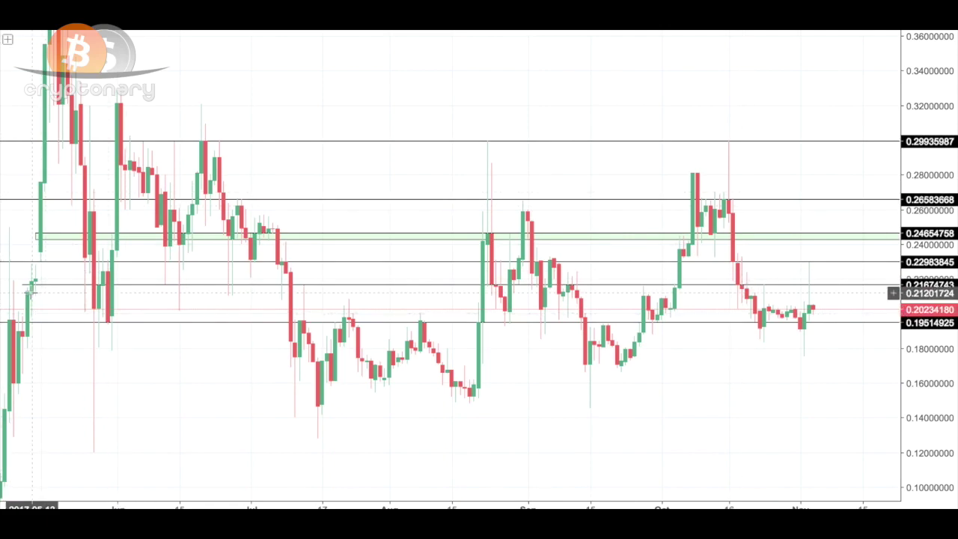
Draw a green rectangle from the 0.21674743 ray up to about 0.2243, spanning about 11 May to 17 November.
mouse_move(22, 284)
left_mouse_down()
mouse_move(804, 314)
mouse_move(821, 278)
mouse_move(871, 271)
left_mouse_up()
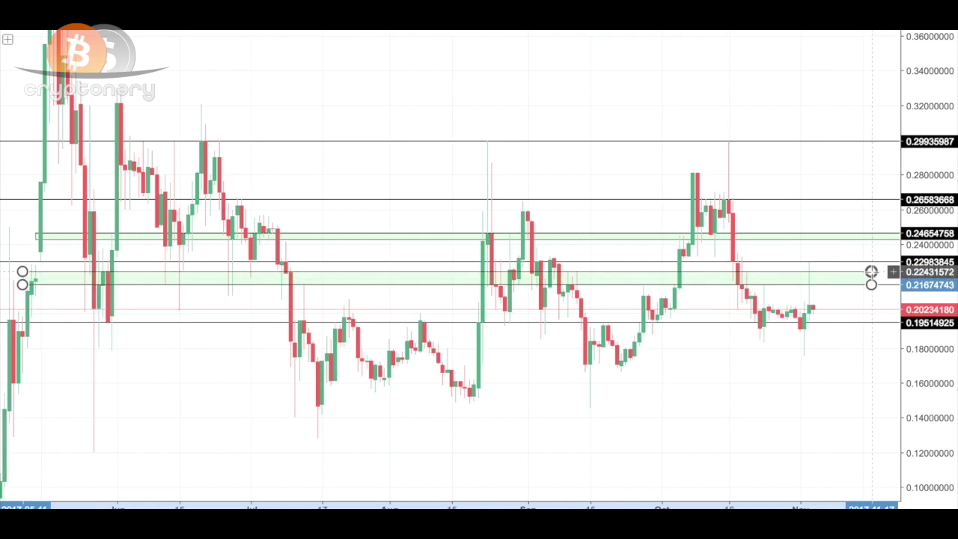
left_click(215, 397)
left_click(30, 278)
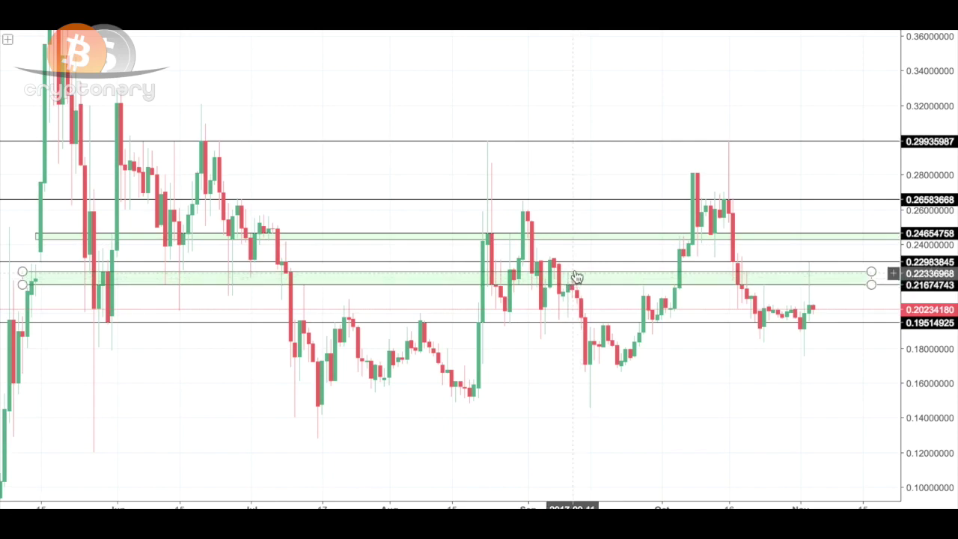
left_click(88, 275)
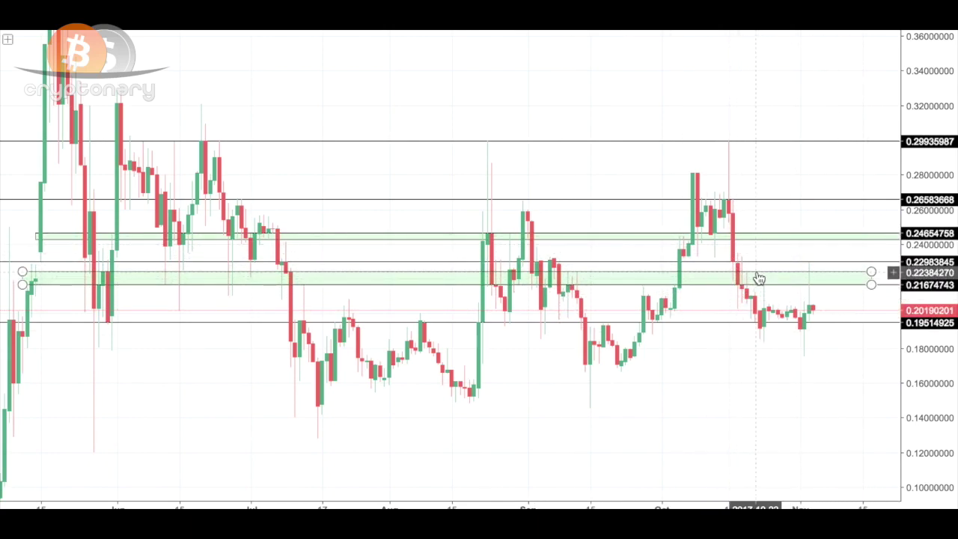
Draw a rising trend line beneath the price lows from the late-May low at about 0.1198 to about 0.2056 in early January 2018.
scroll(692, 314, "down", 3)
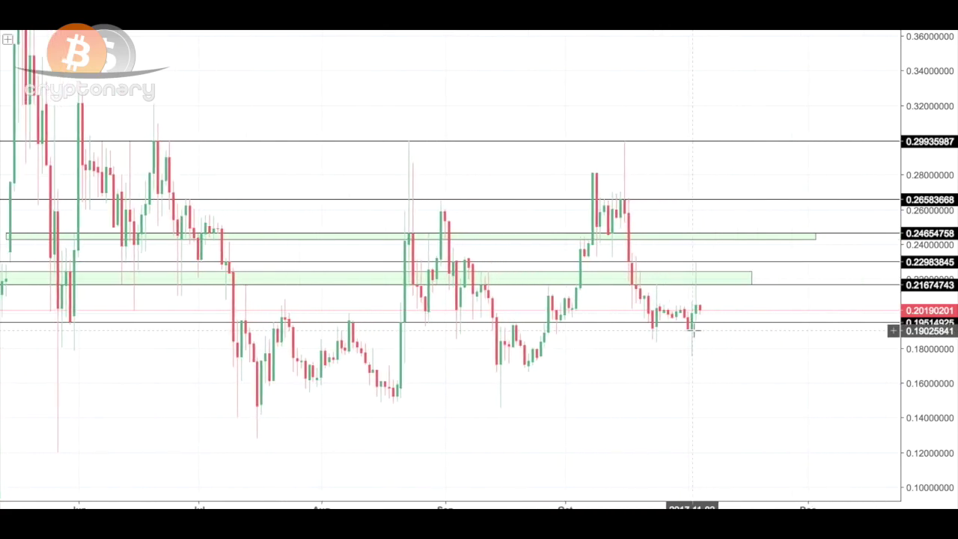
scroll(694, 330, "down", 2)
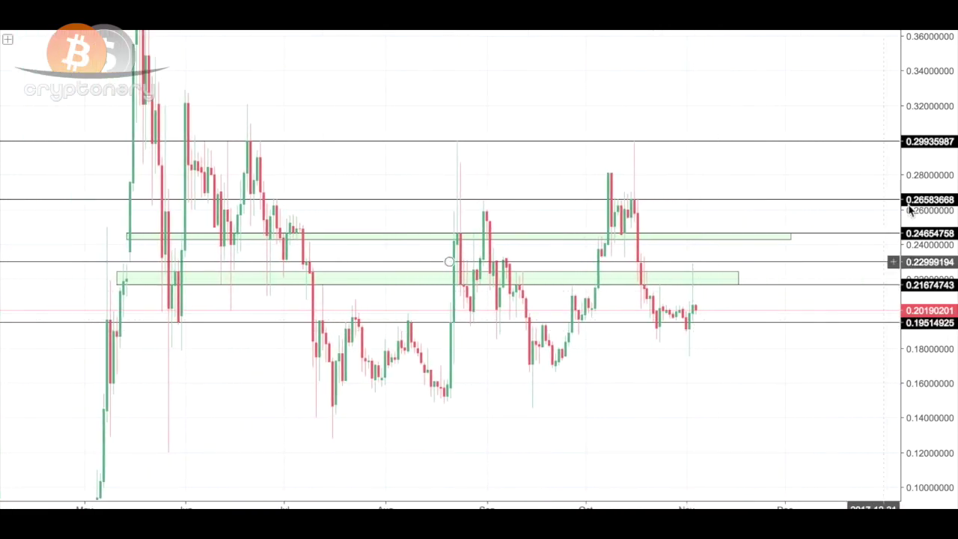
left_click_drag(902, 43, 916, 194)
scroll(522, 251, "down", 2)
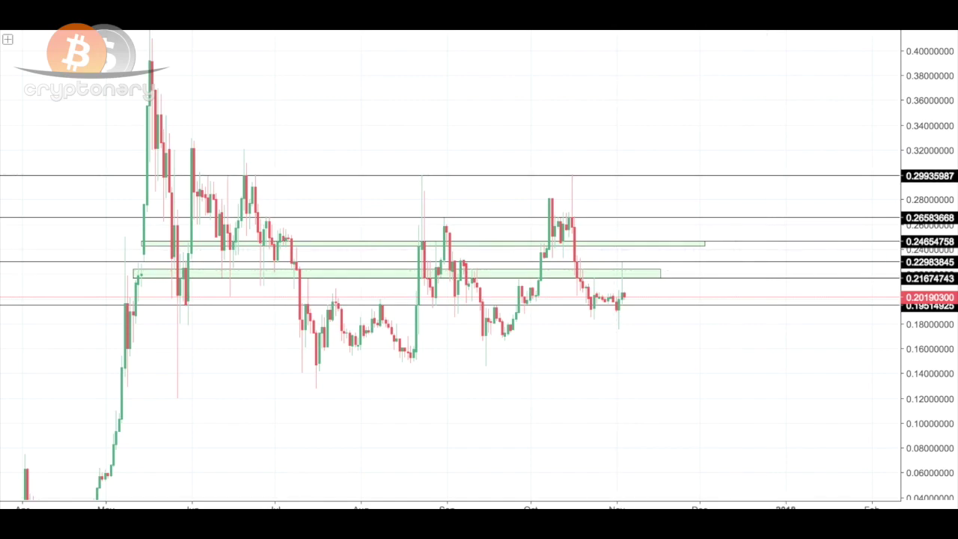
left_click(9, 80)
left_click(41, 88)
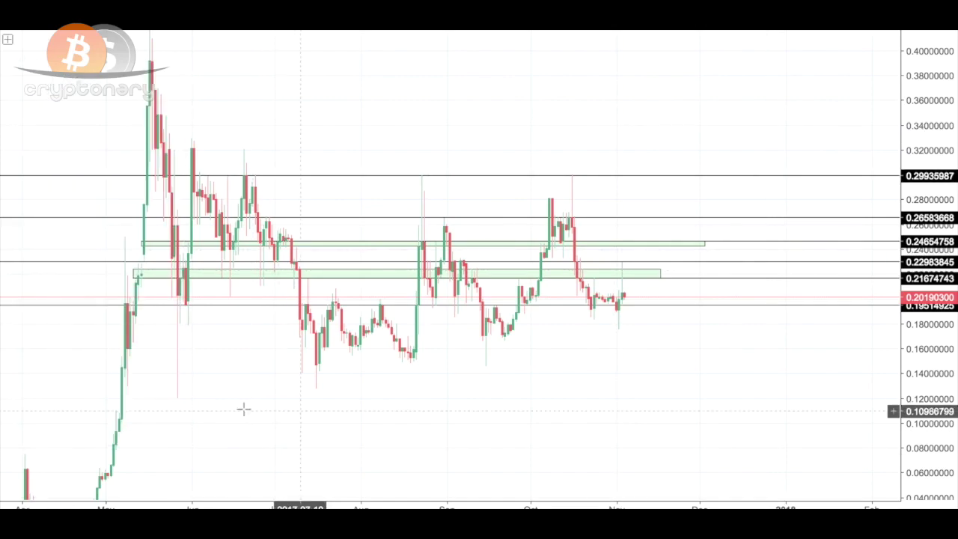
left_click(174, 398)
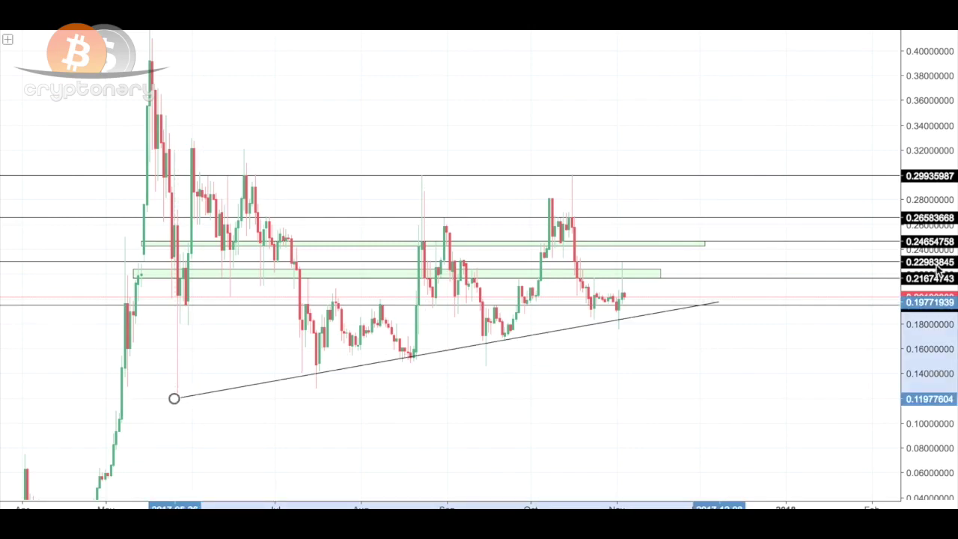
left_click(796, 292)
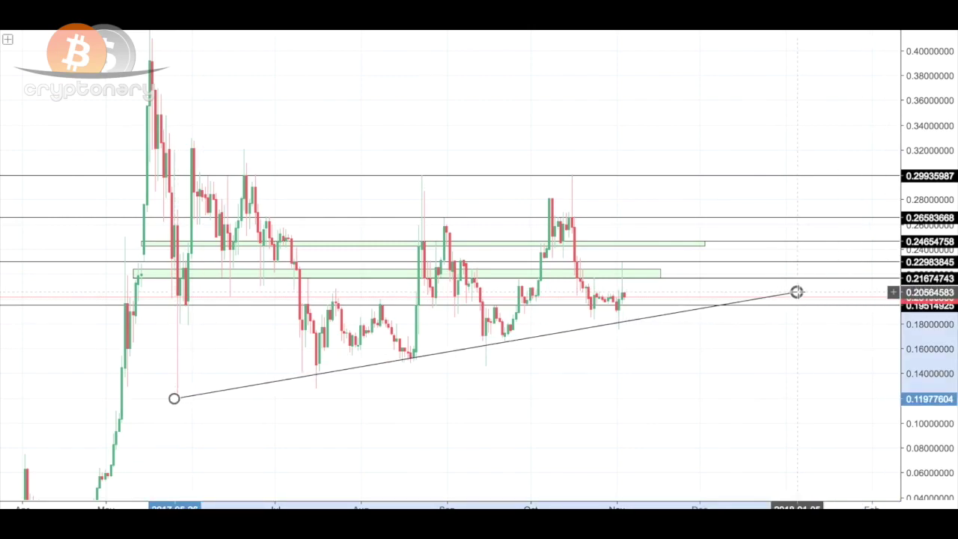
left_click(620, 330)
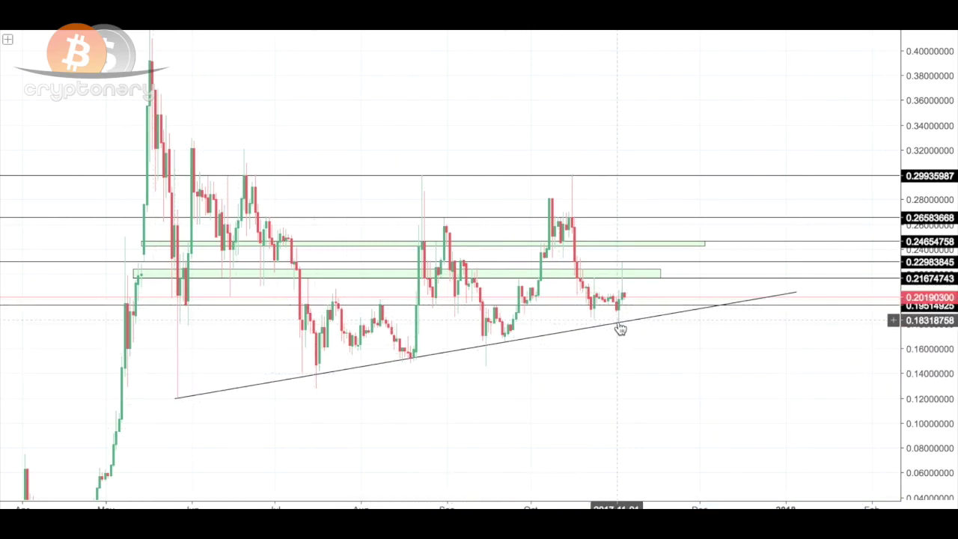